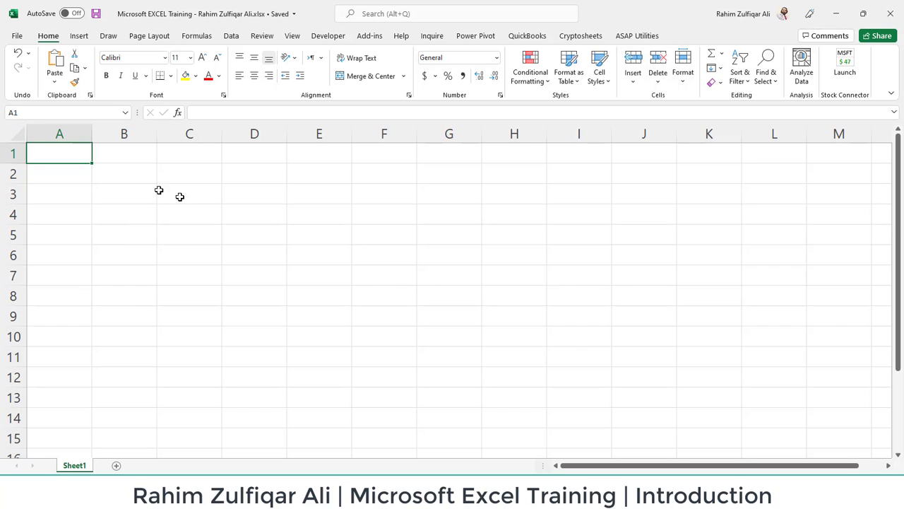
- Enter the text QAT in cell B2
click(138, 176)
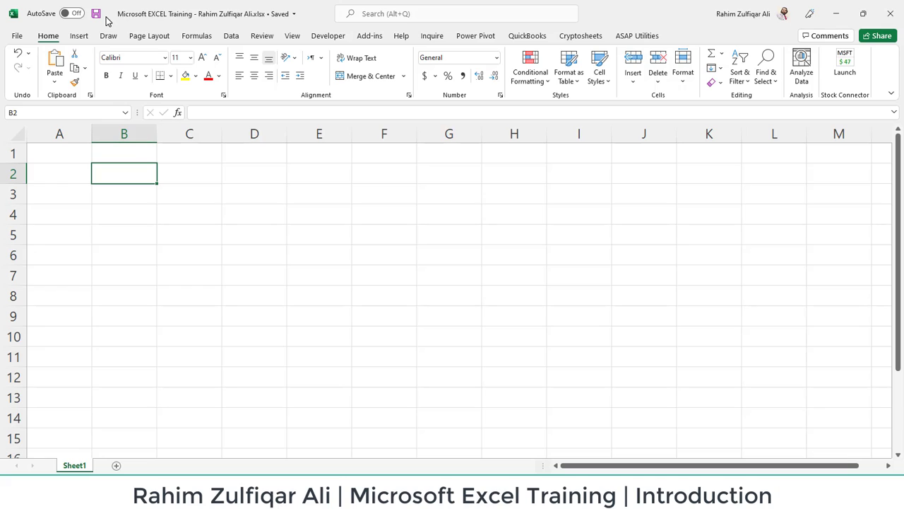
text(QAT)
key(Return)
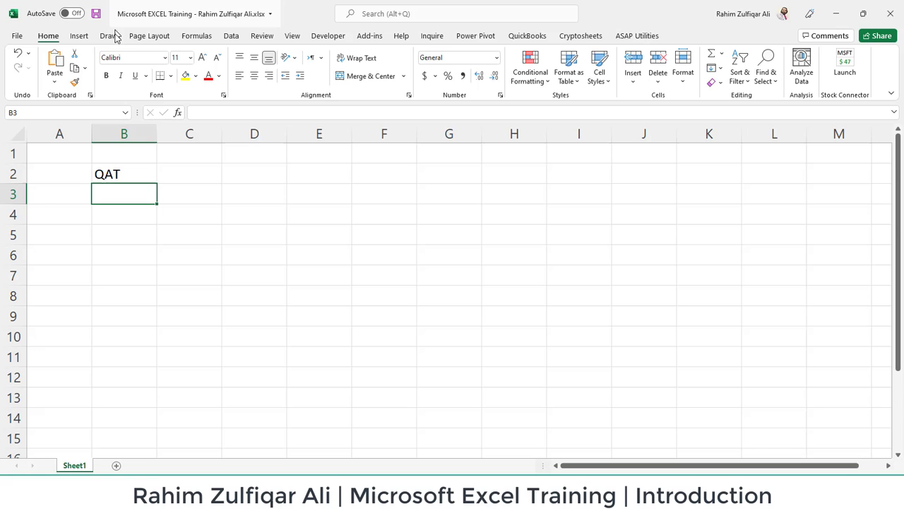
click(196, 38)
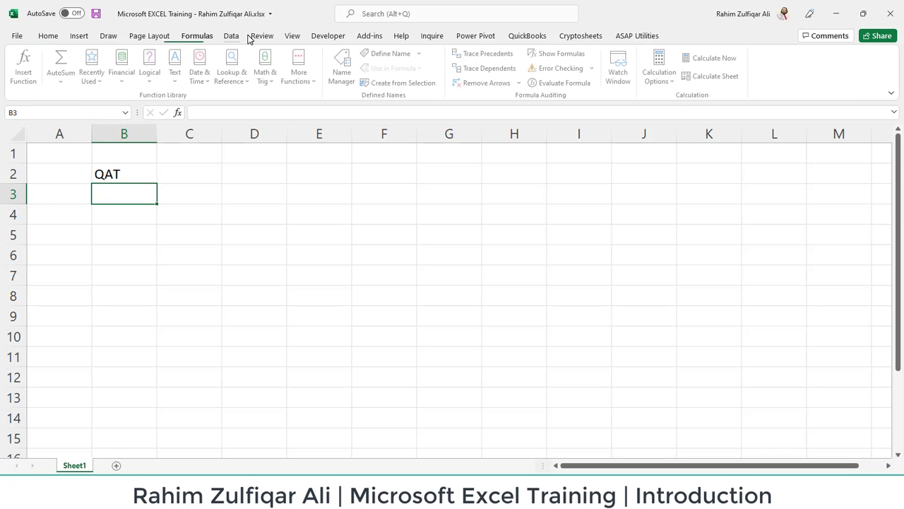
click(233, 37)
click(260, 36)
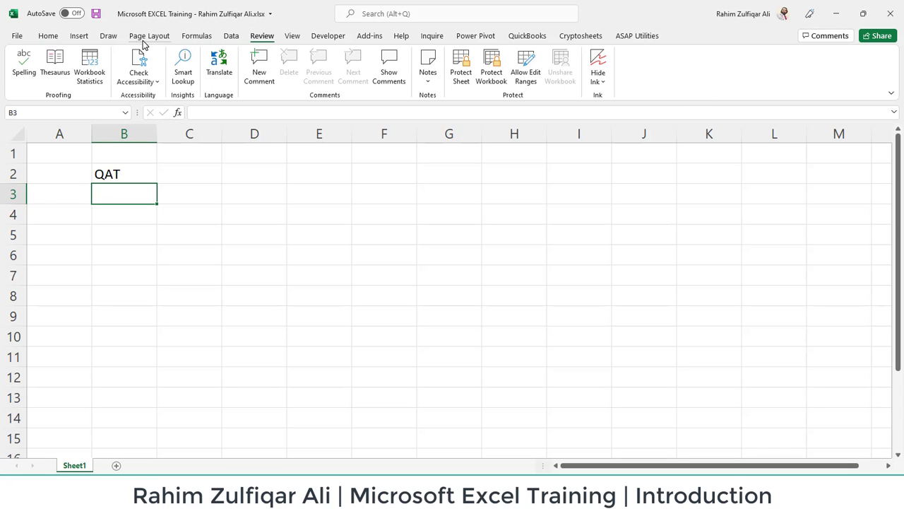
click(145, 36)
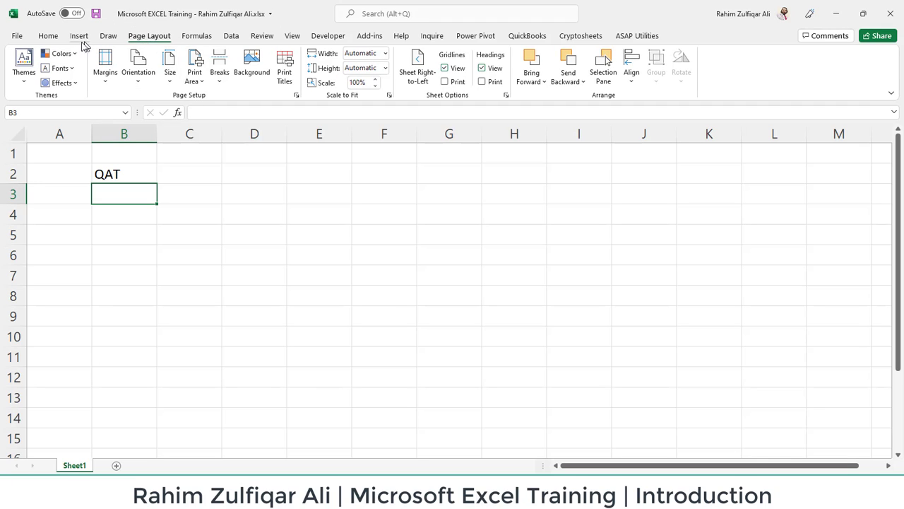
click(54, 37)
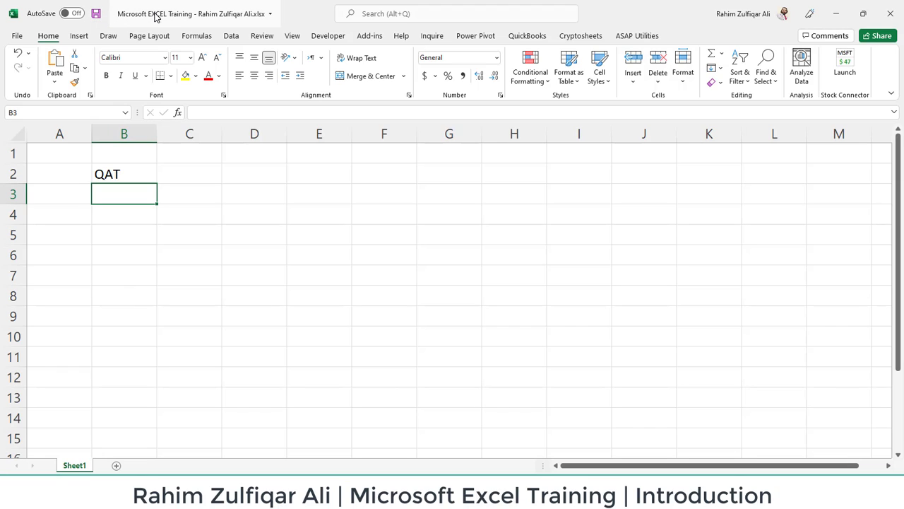
- View the workbook's file name and location details, and look over the start page with templates and recent files
click(270, 15)
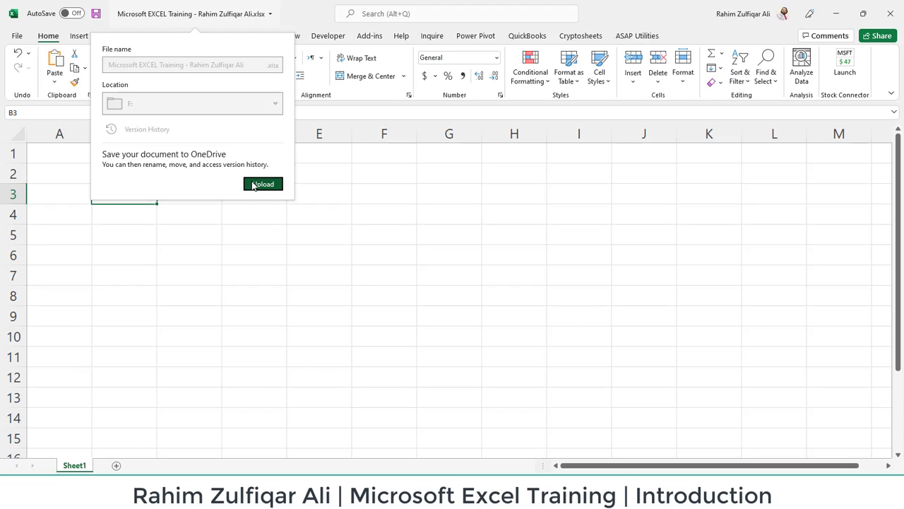
click(429, 216)
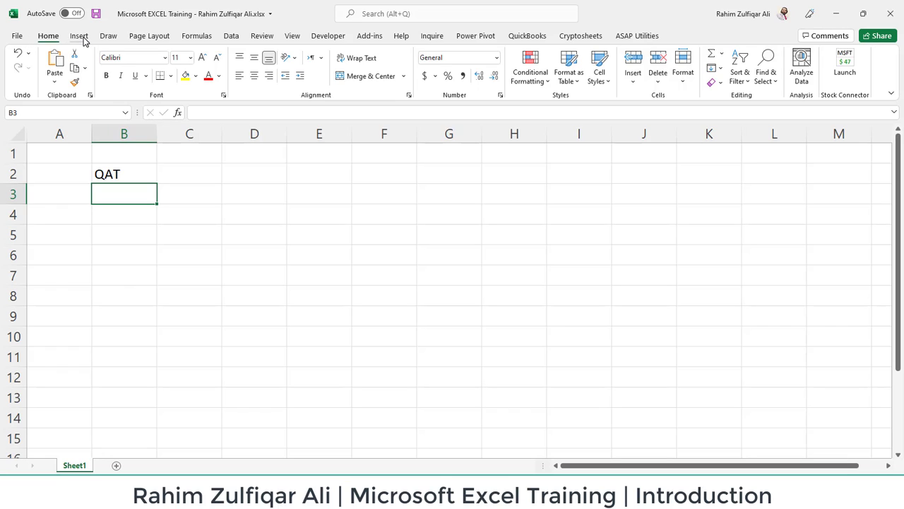
click(14, 37)
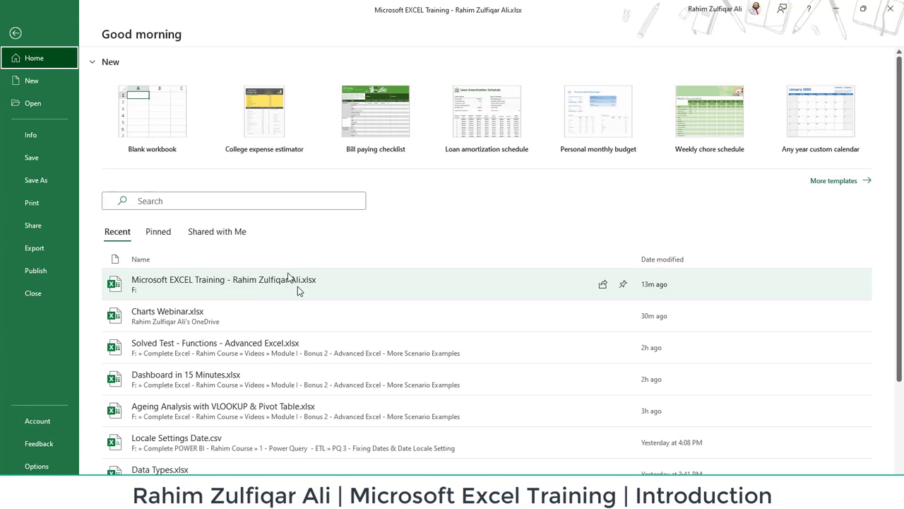
click(15, 34)
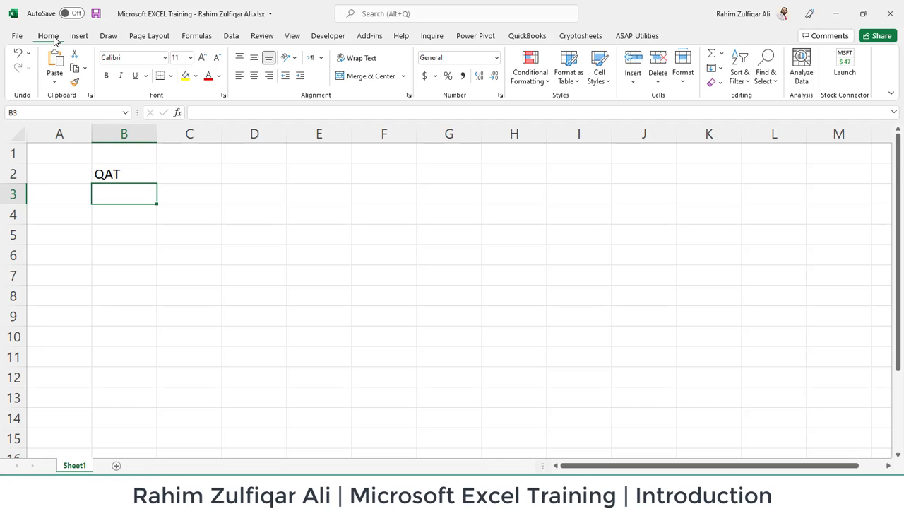
- Examine the commands for inserting, page layout, formulas, data, review and view, plus those of the QuickBooks, ASAP Utilities and Cryptosheets add-ins
click(80, 37)
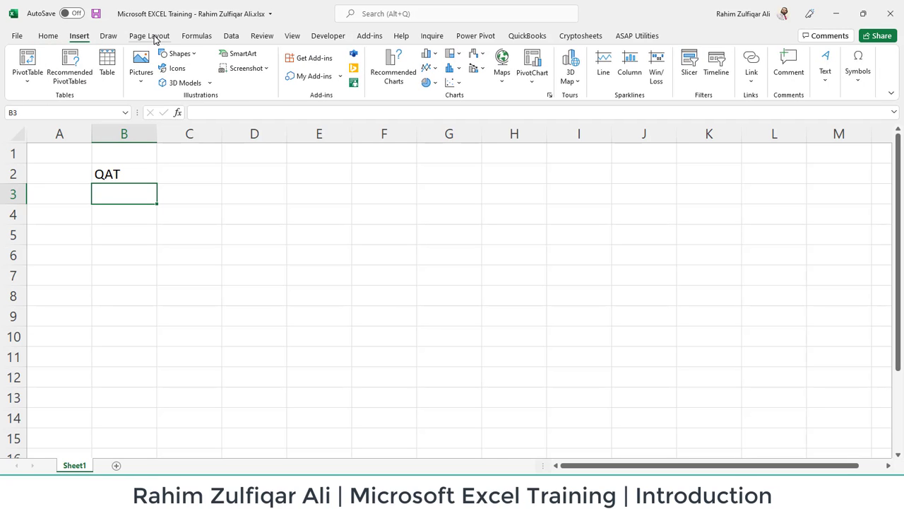
click(154, 38)
click(197, 37)
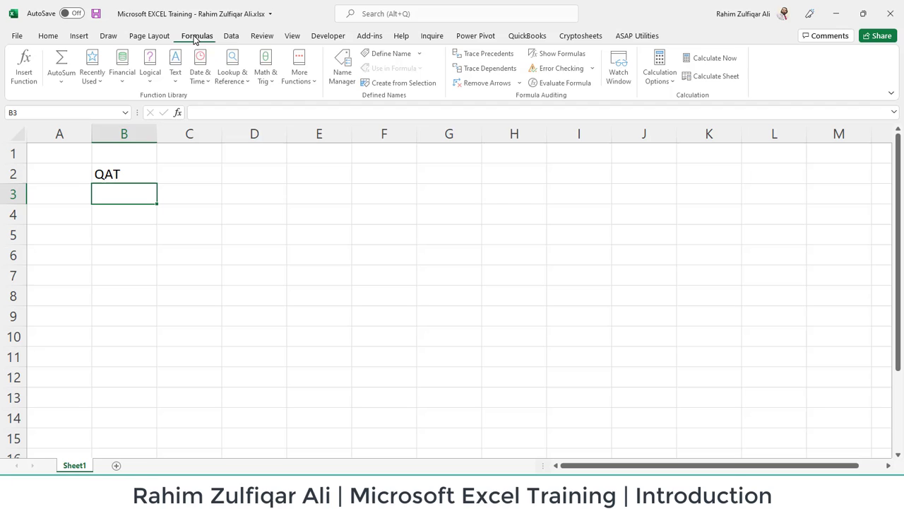
click(237, 41)
click(260, 38)
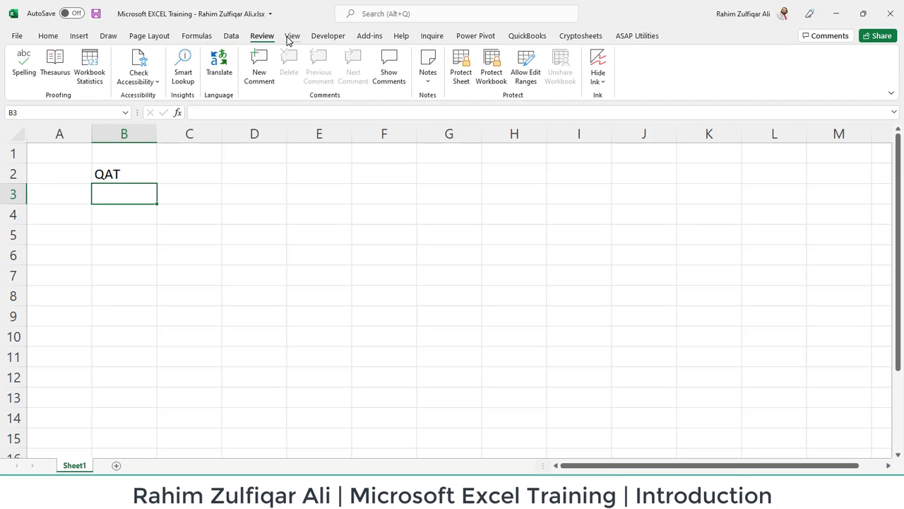
click(290, 39)
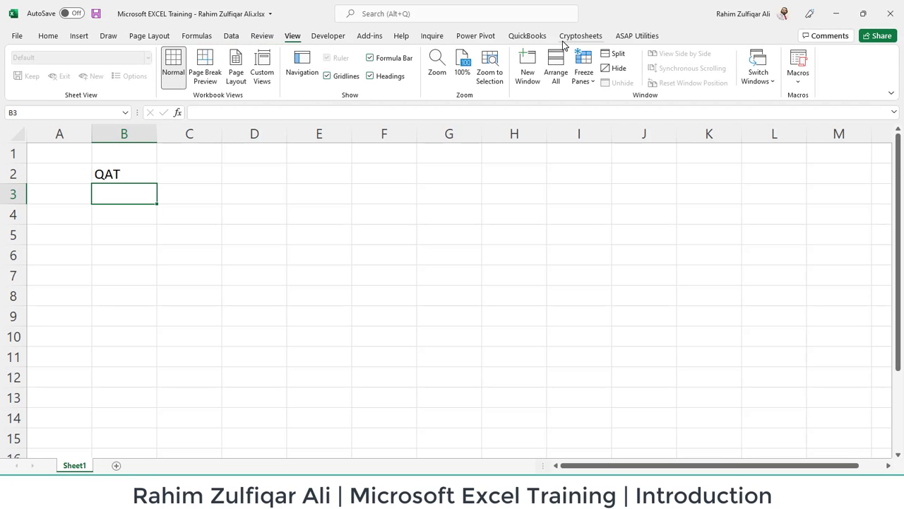
click(517, 40)
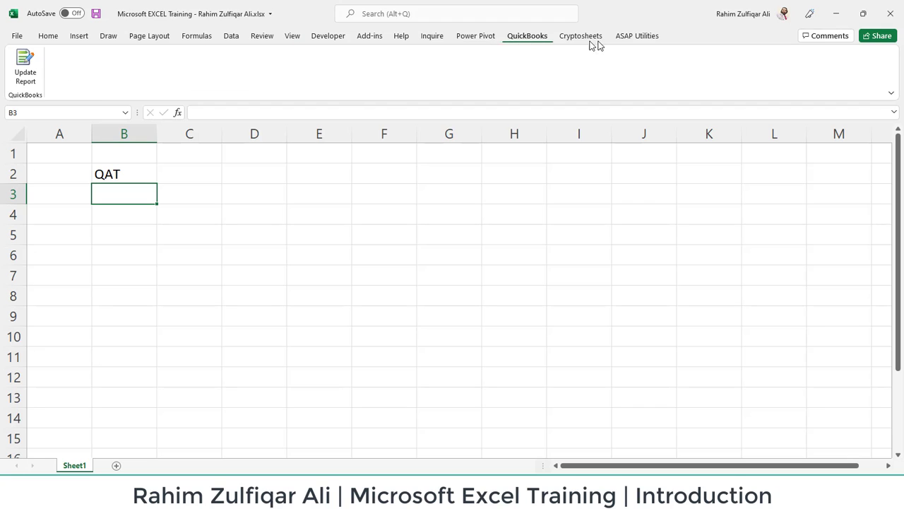
click(620, 41)
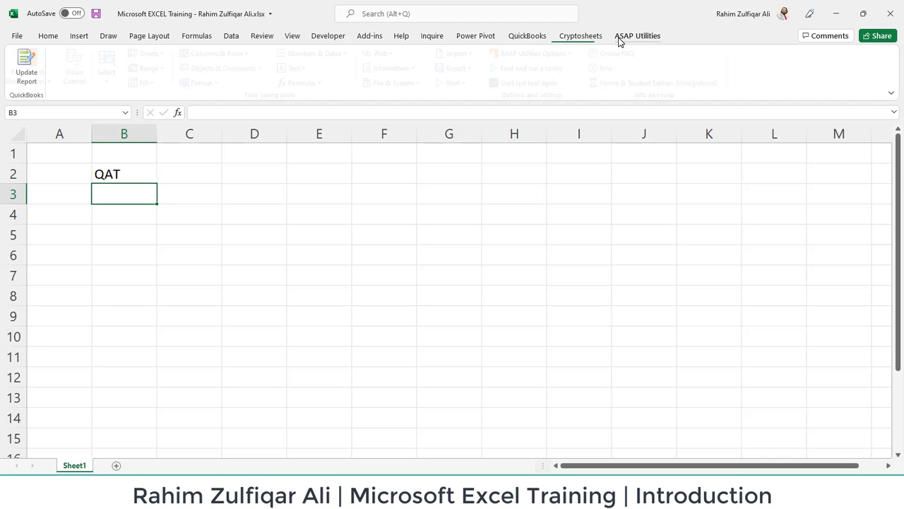
click(539, 40)
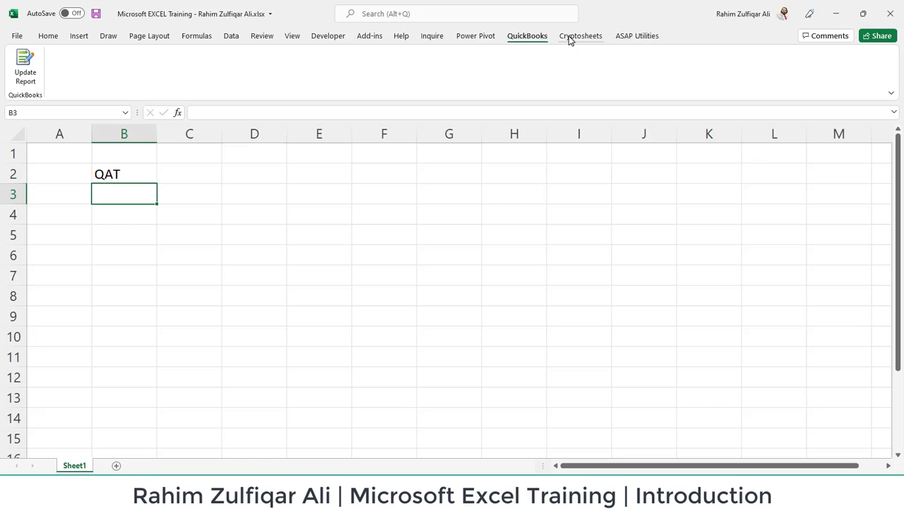
click(569, 40)
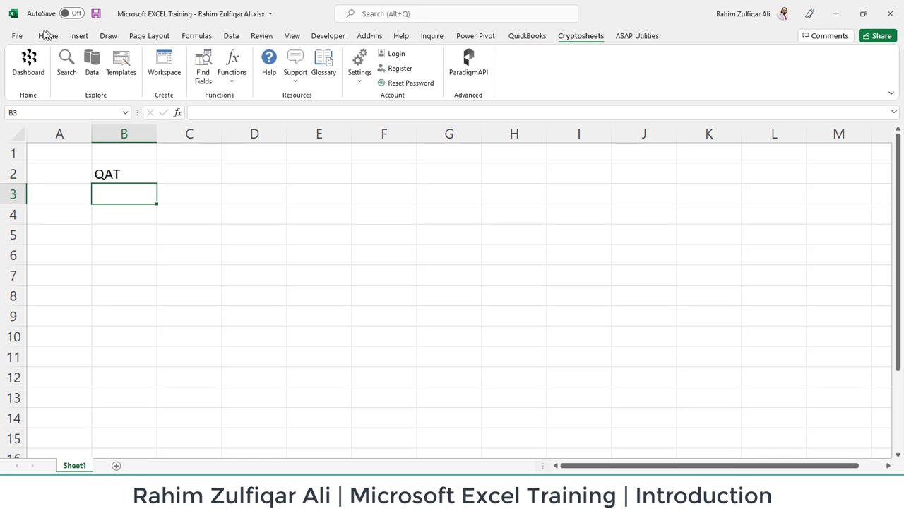
click(46, 38)
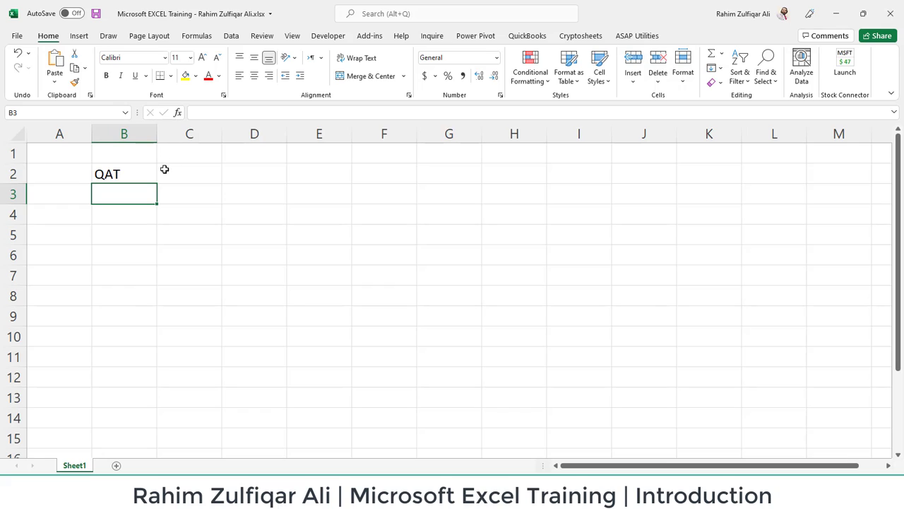
- Enter the person's first name in cell D2 and make it bold
click(185, 175)
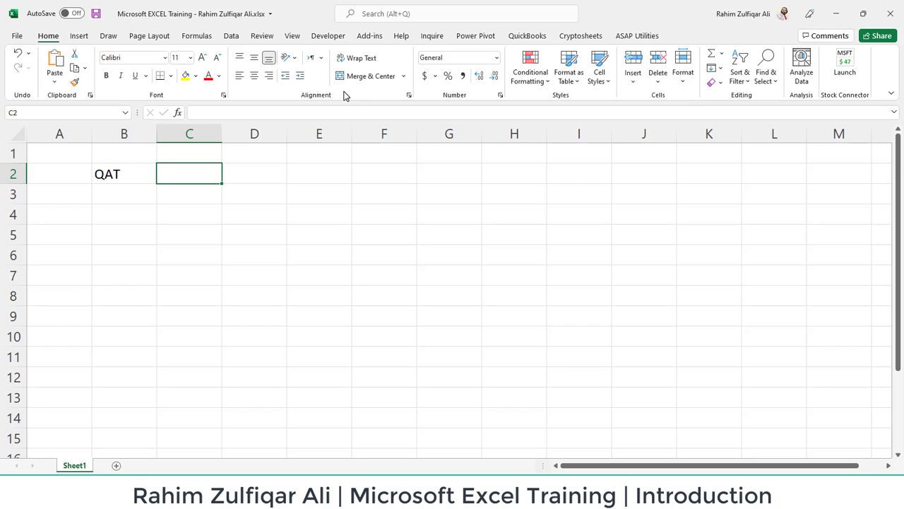
click(281, 177)
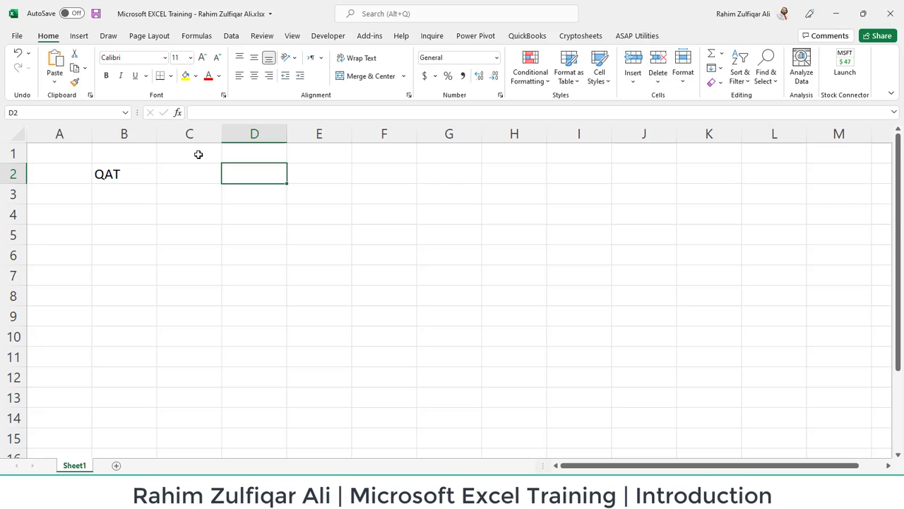
text(Rahim)
key(Return)
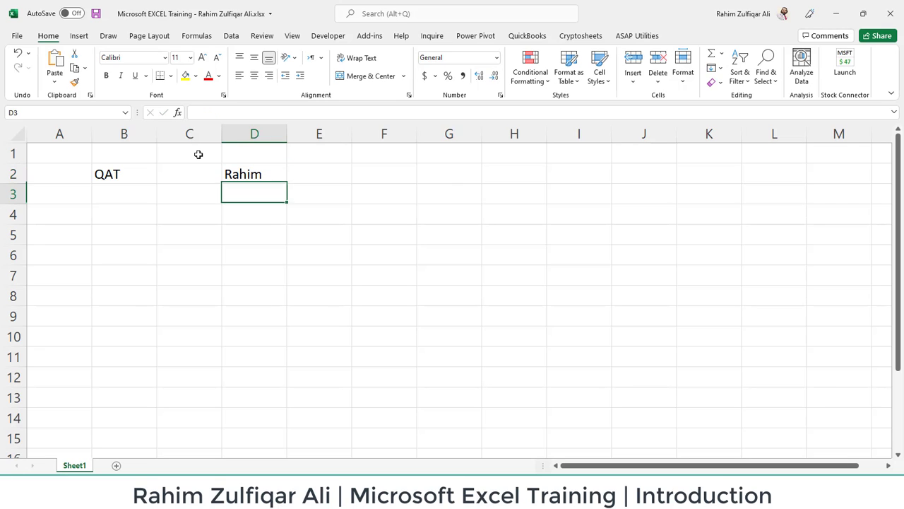
key(Up)
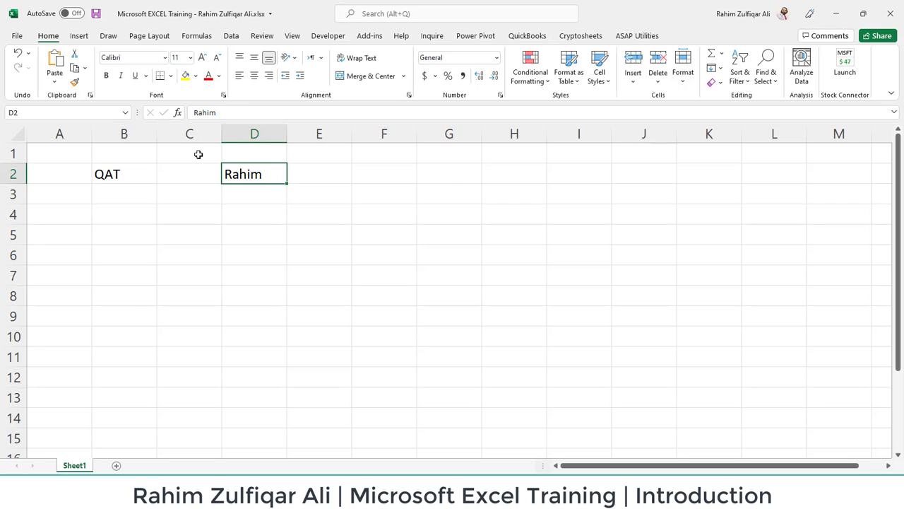
click(106, 77)
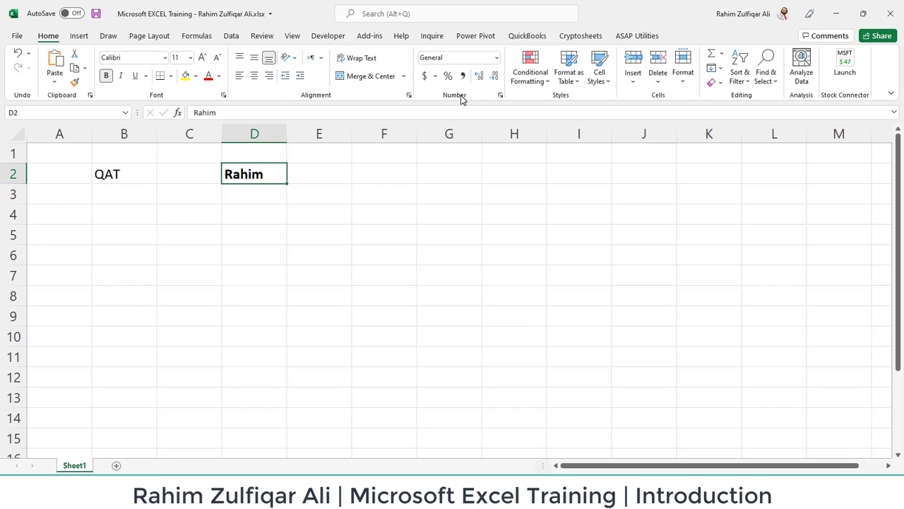
- Enter the number 34 in cell E3 and keep that cell selected
click(342, 194)
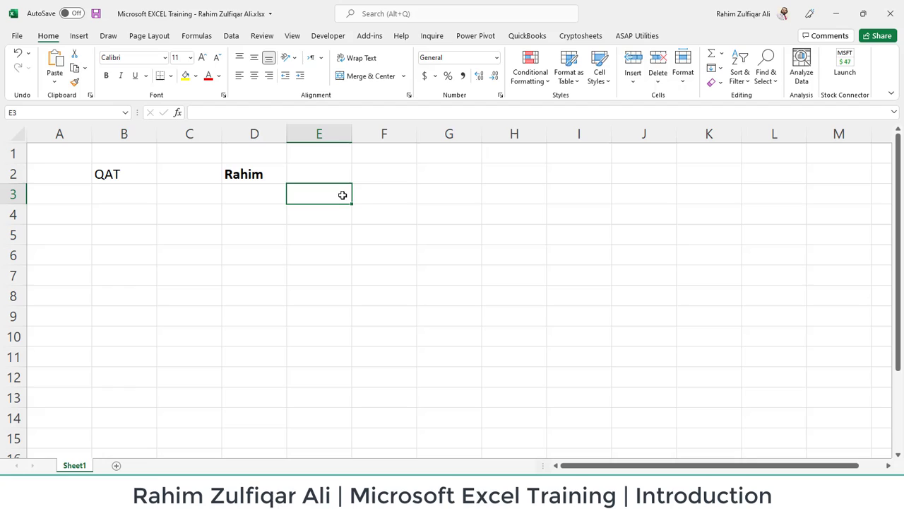
text(34)
key(Return)
key(Up)
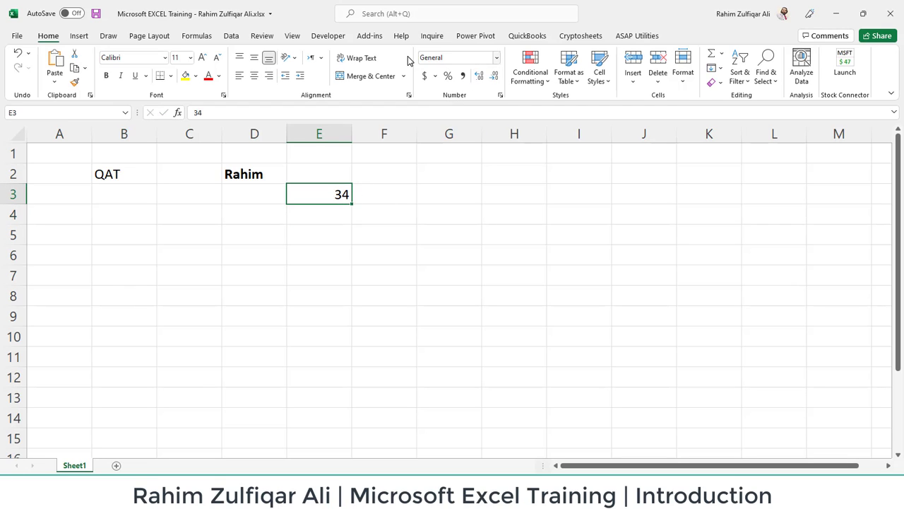
- Try the percentage and comma formats on cell E3, decreasing and increasing its number of decimal places
click(447, 77)
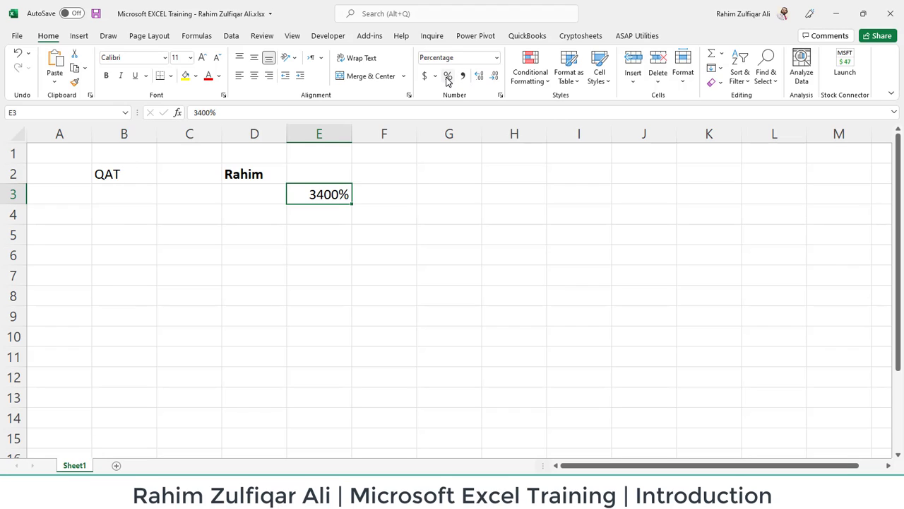
click(462, 78)
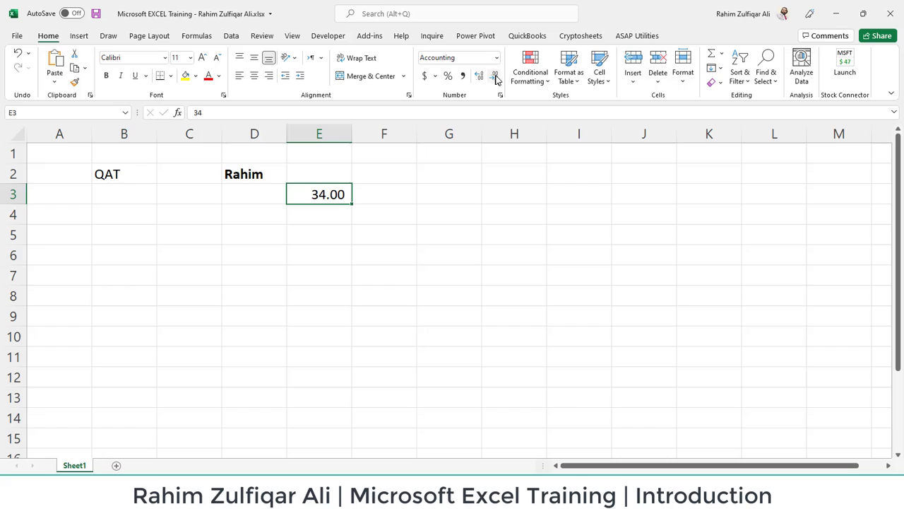
click(494, 76)
click(494, 76)
triple_click(479, 77)
click(479, 78)
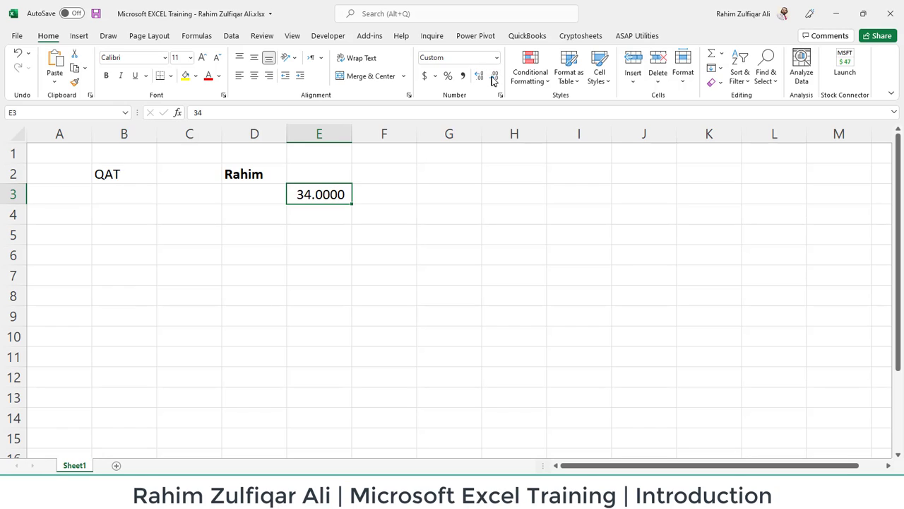
click(494, 76)
- Format the number in cell E3 as a dollar accounting value with two decimal places
click(462, 76)
click(425, 76)
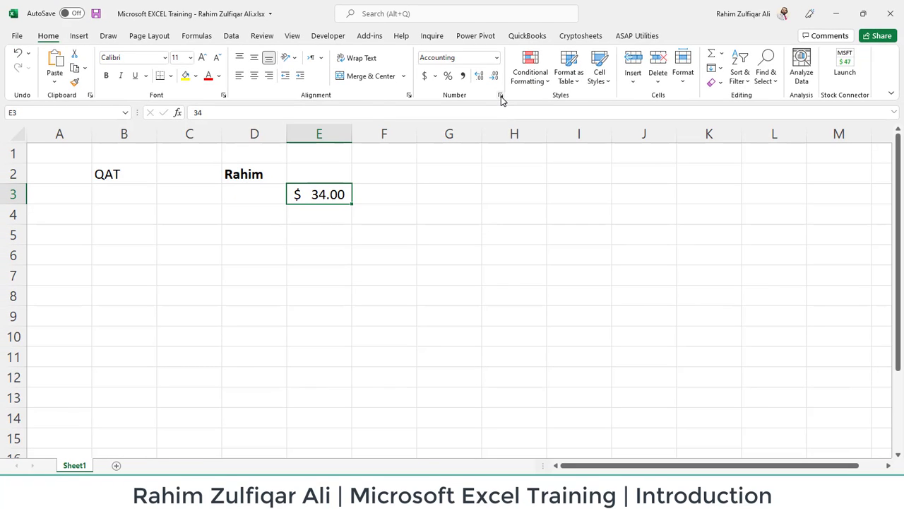
- Examine the number, alignment, font, border, fill and protection settings in the Format Cells dialog for E3, leaving them unchanged
click(501, 96)
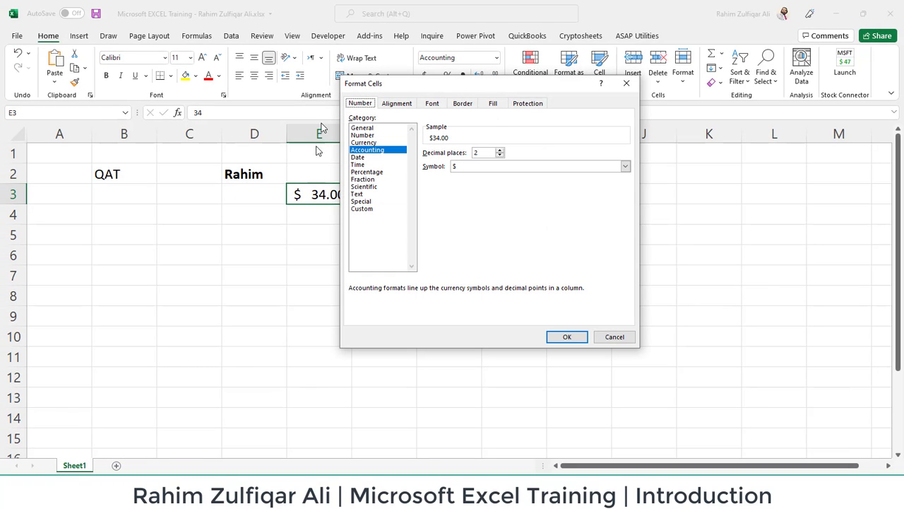
click(412, 105)
click(433, 104)
click(463, 104)
click(494, 104)
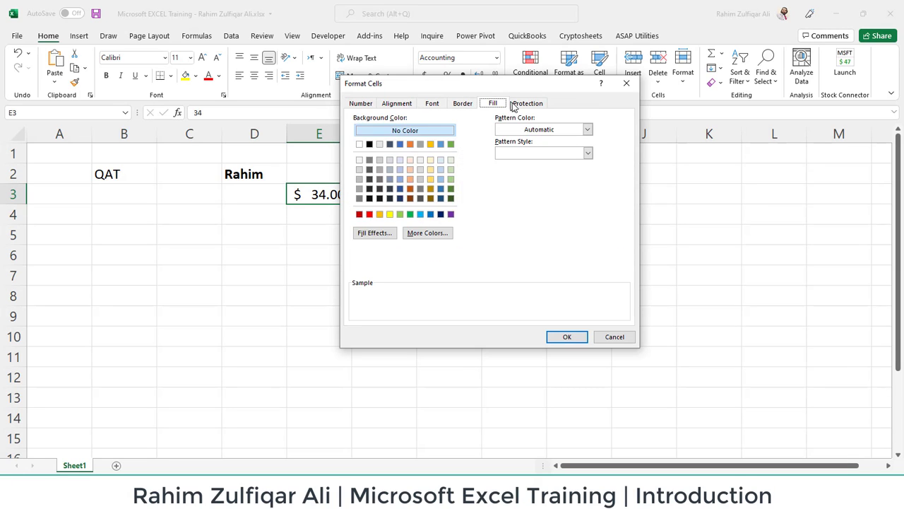
click(526, 104)
click(606, 336)
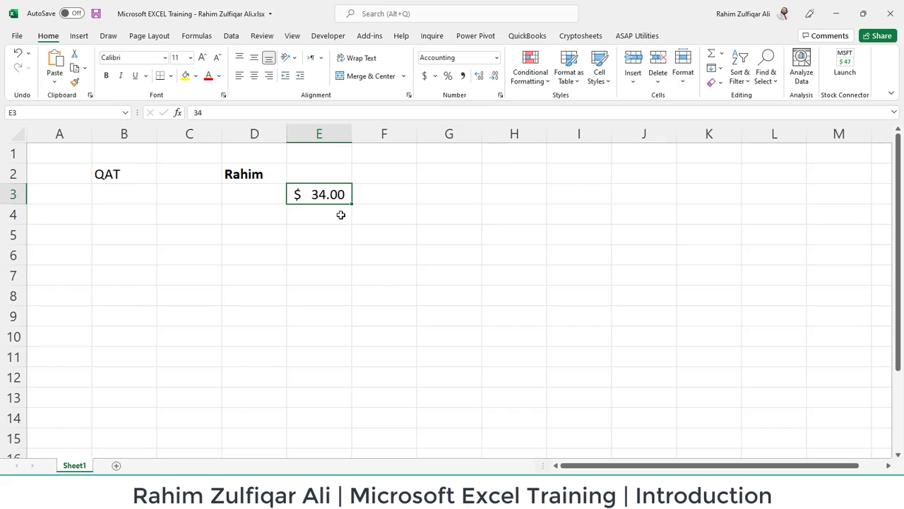
- Select cells D4 and E6 in turn to check their addresses in the Name Box
click(226, 213)
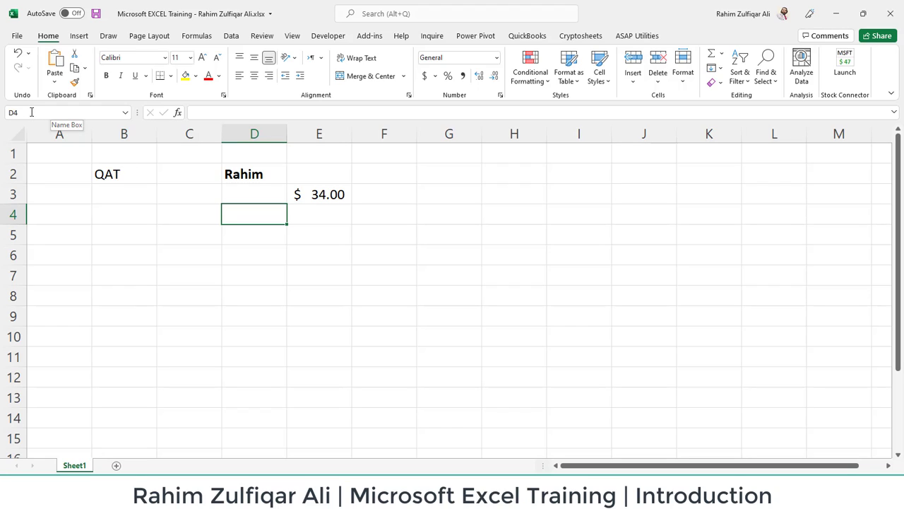
click(305, 257)
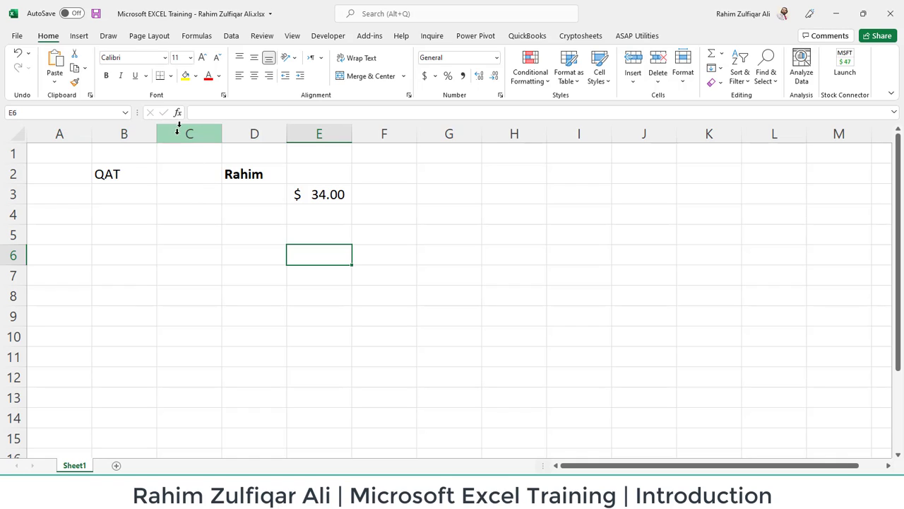
- Select cell E3 and check its underlying content in the formula bar
click(376, 251)
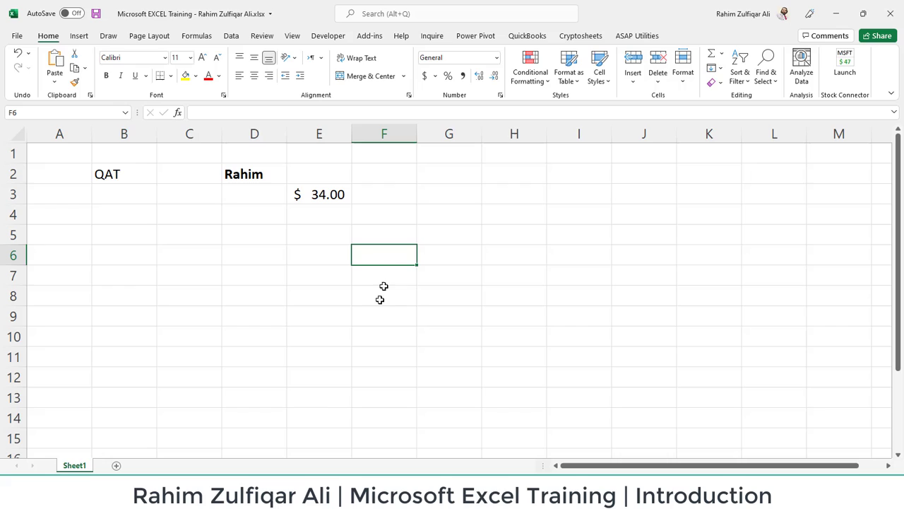
click(303, 195)
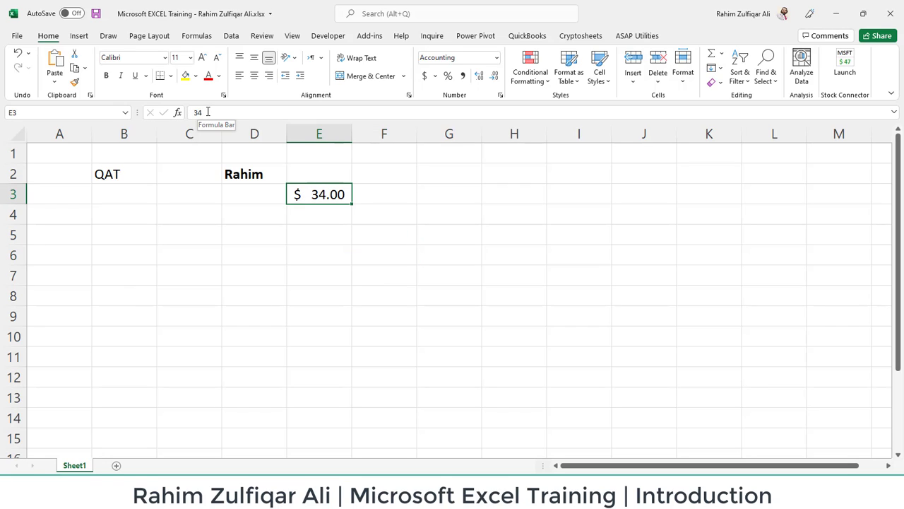
click(259, 113)
click(317, 259)
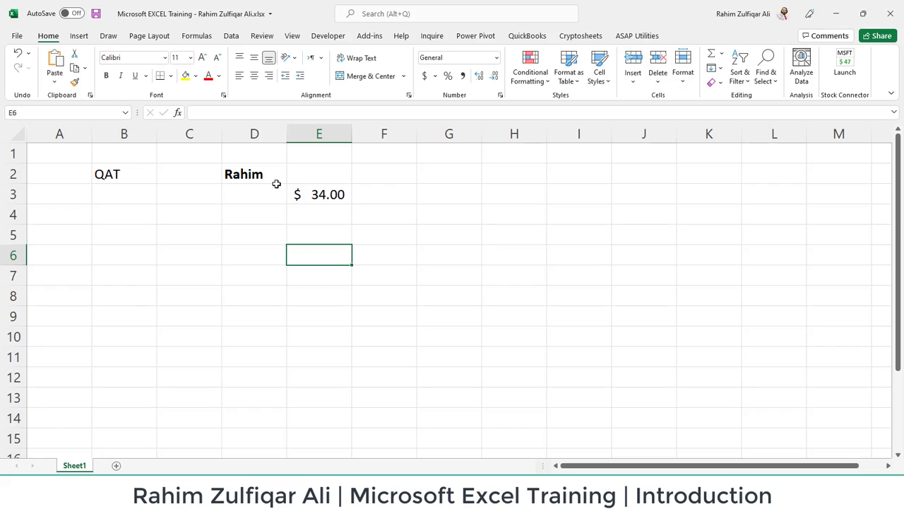
- Enter the label Columns in cell C5 and the column range A - XFD in D5
click(183, 239)
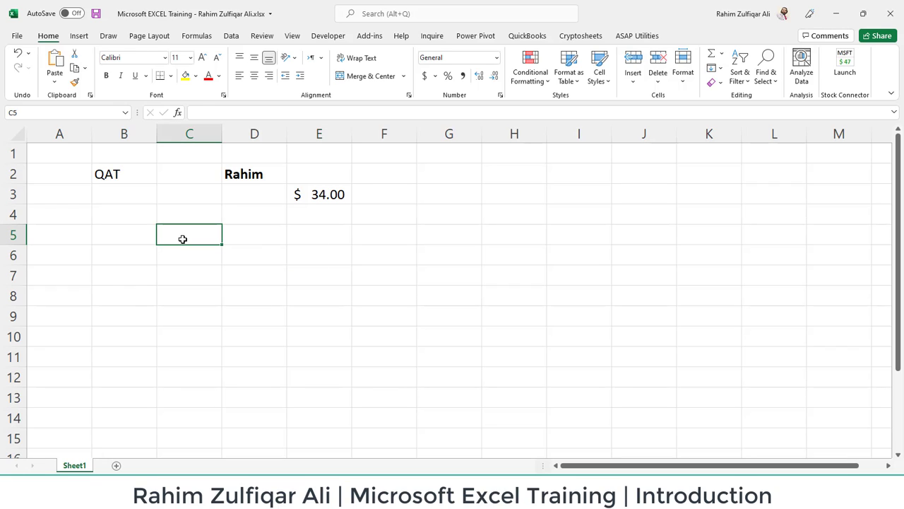
text(Columns)
key(Tab)
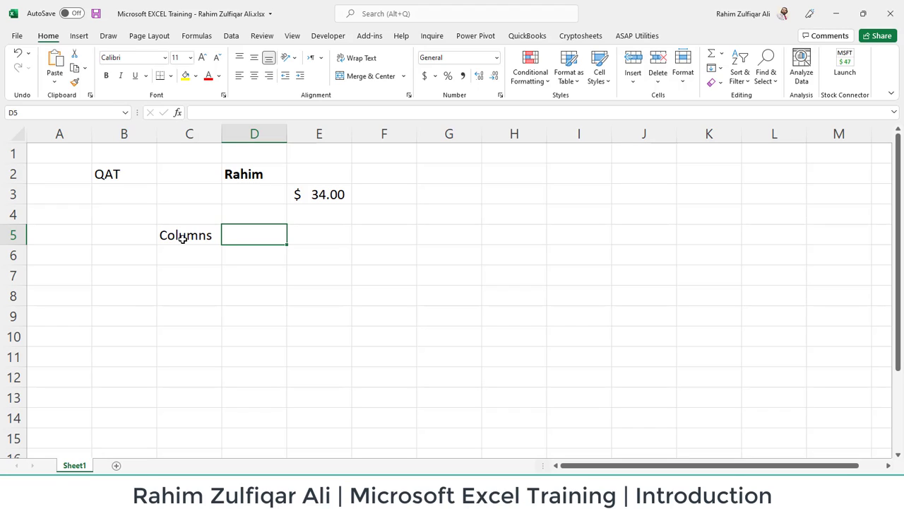
text(A - )
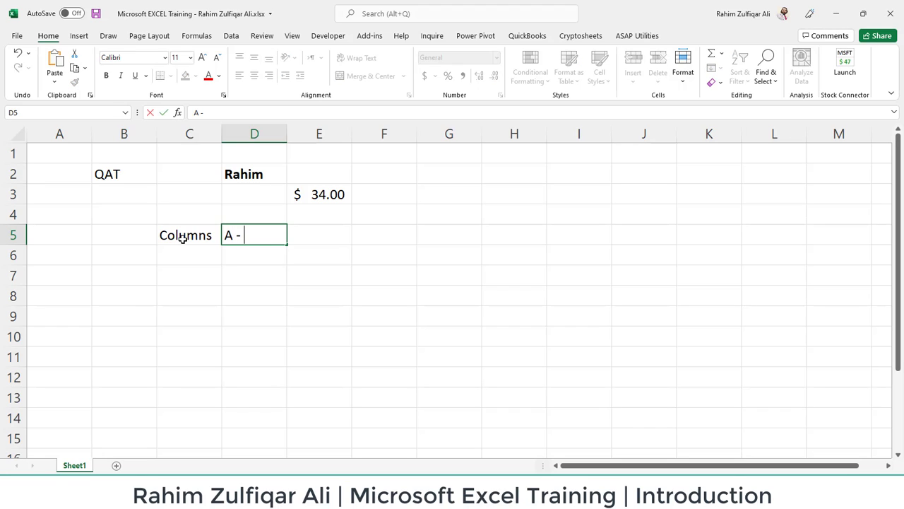
text(XFD)
key(Return)
- Enter the column count 16,384 in cell E5, beside the A - XFD range
key(Up)
key(Right)
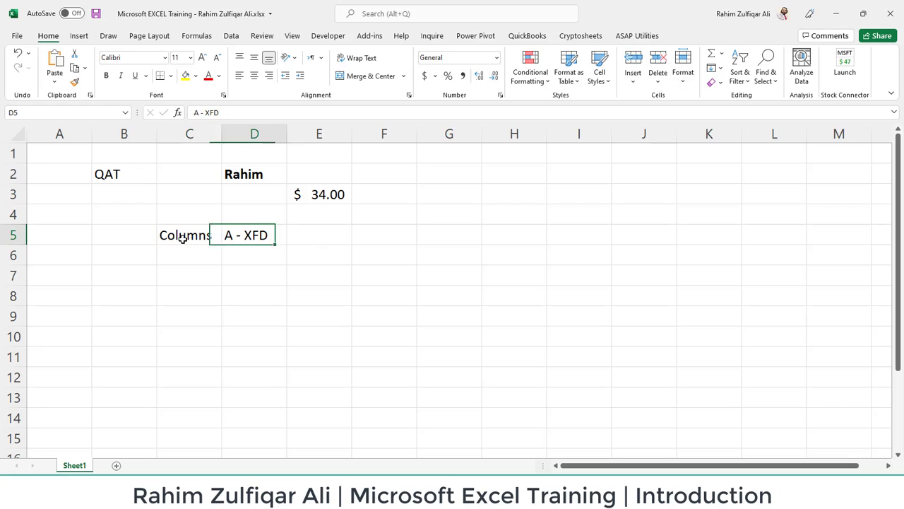
key(Right)
text(16,)
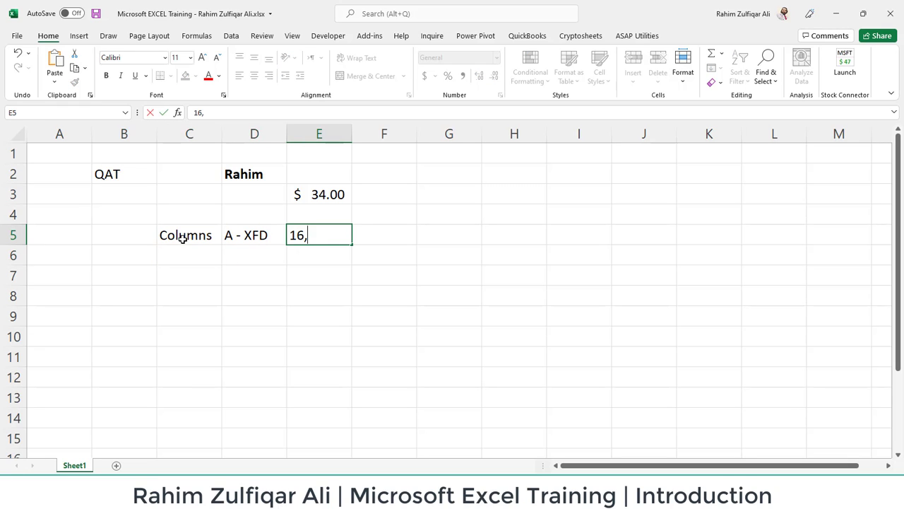
text(384)
key(Return)
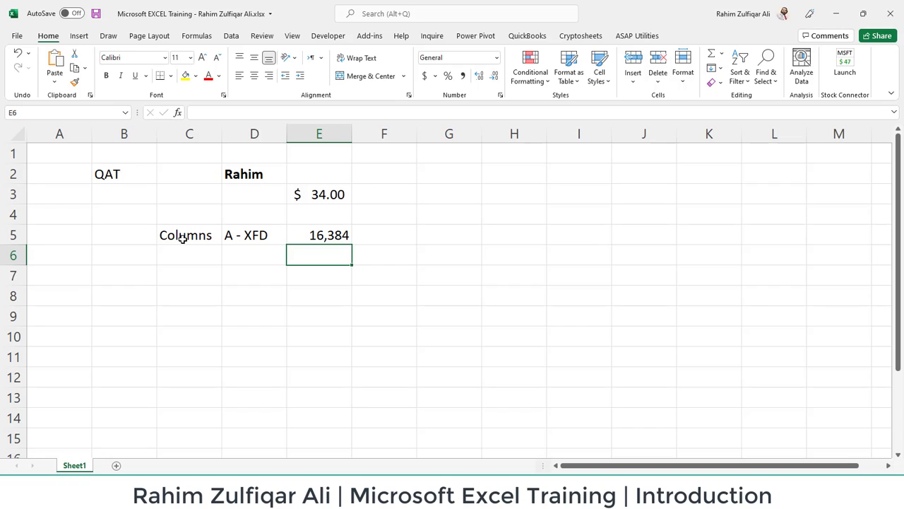
- Enter the label Rows in cell C6 and the row range 1 - 1 million in D6
key(Left)
key(Left)
text(Rows)
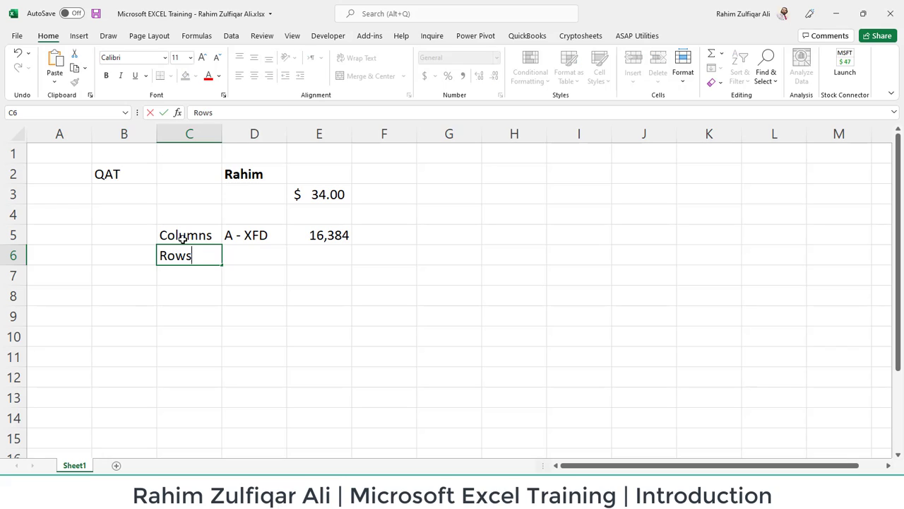
key(Tab)
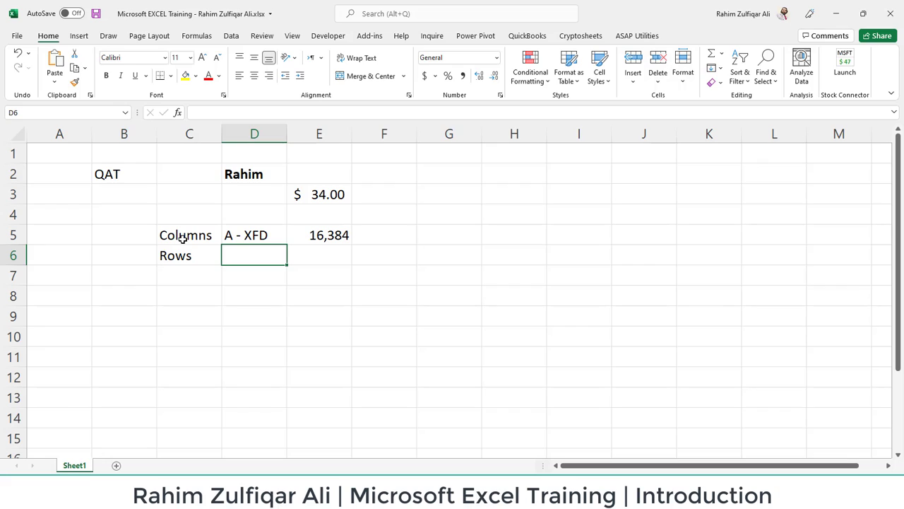
text(1 - )
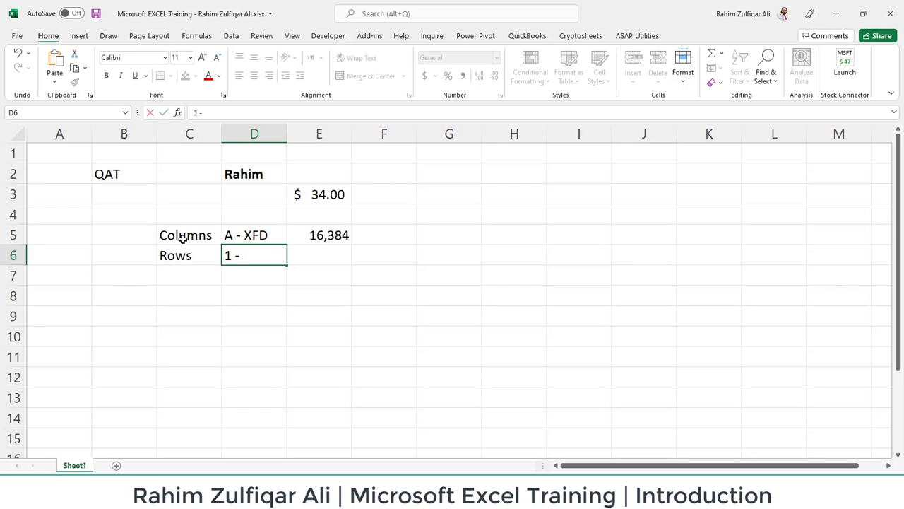
text(1)
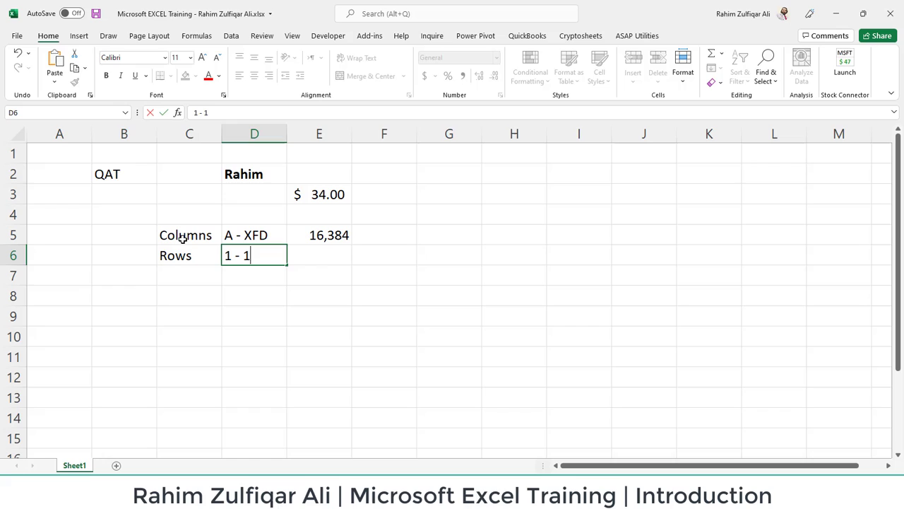
text( mil)
key(BackSpace)
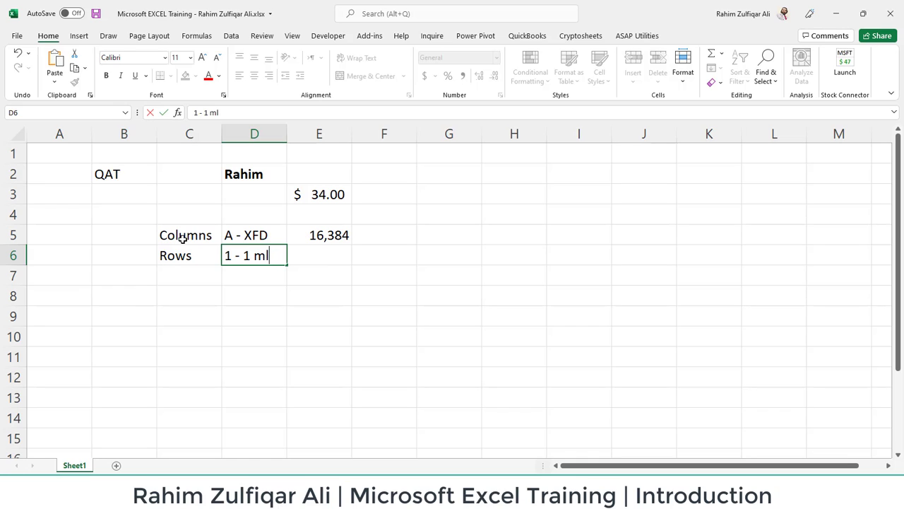
key(BackSpace)
text(illion)
key(Return)
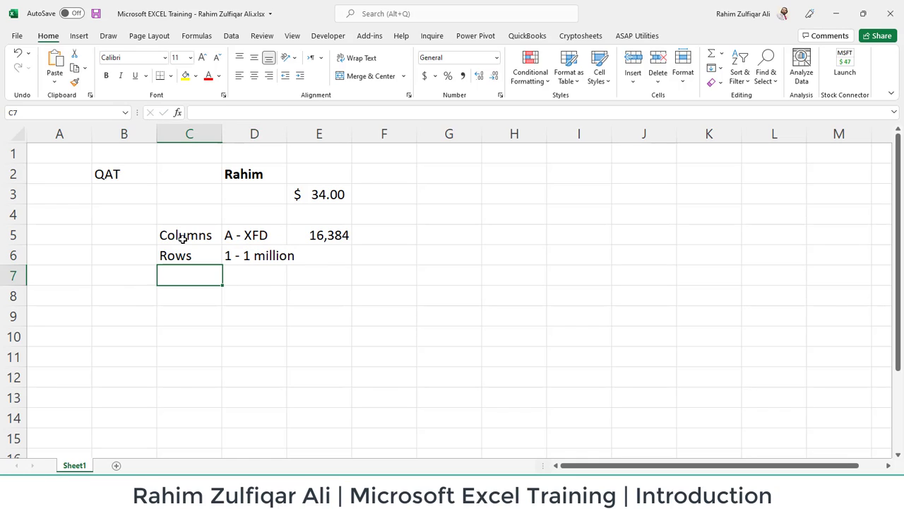
- Jump to the last row of the sheet in column C to check its number, and return to cell C7
key(ctrl+Down)
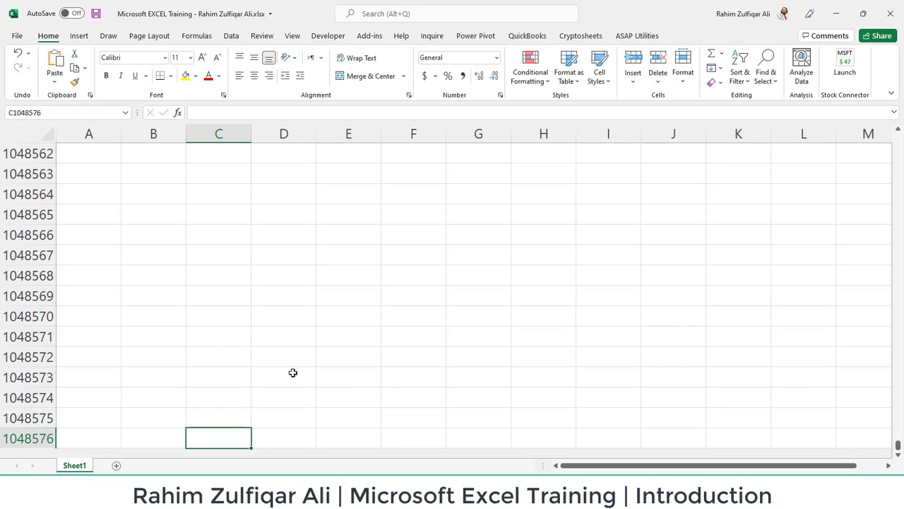
key(ctrl+Up)
key(Up)
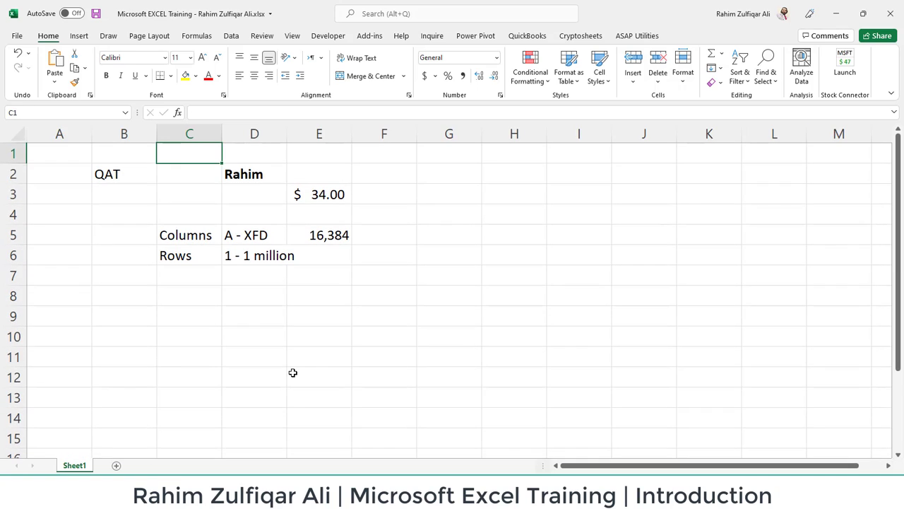
key(Up)
key(Down)
key(Down)
key(Down)
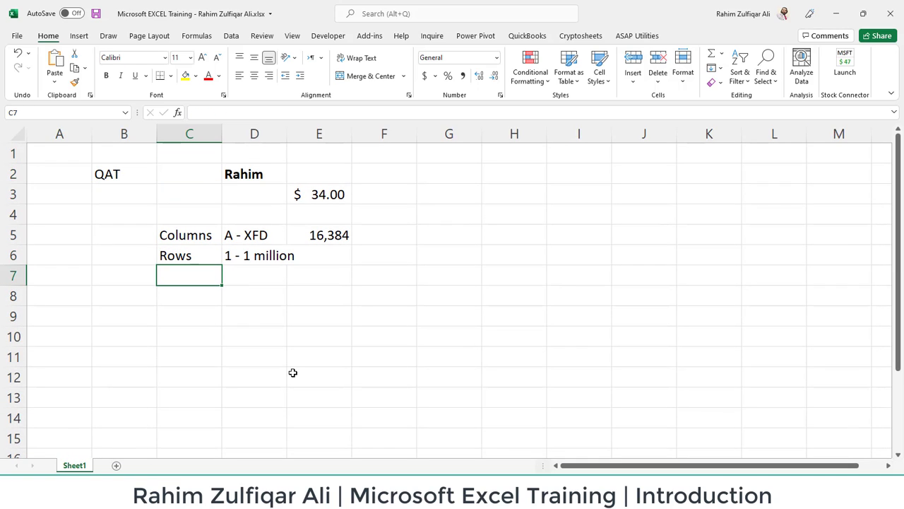
- Enter the label Cells in cell C7 and the text 17 Billions in D7
text(Cells)
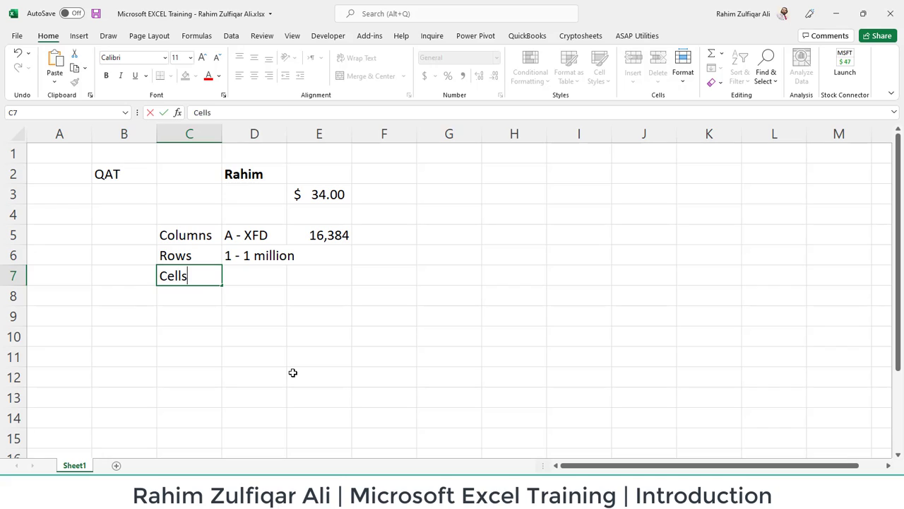
key(Tab)
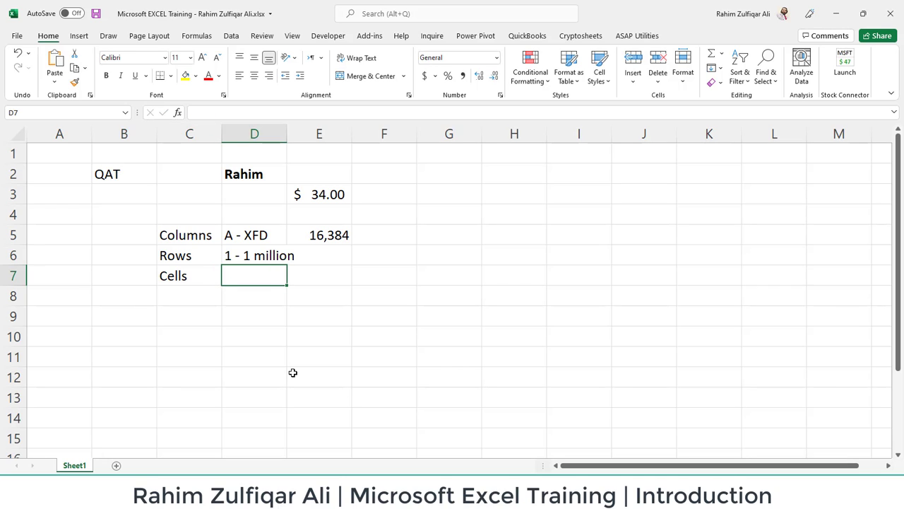
text(17 Bill)
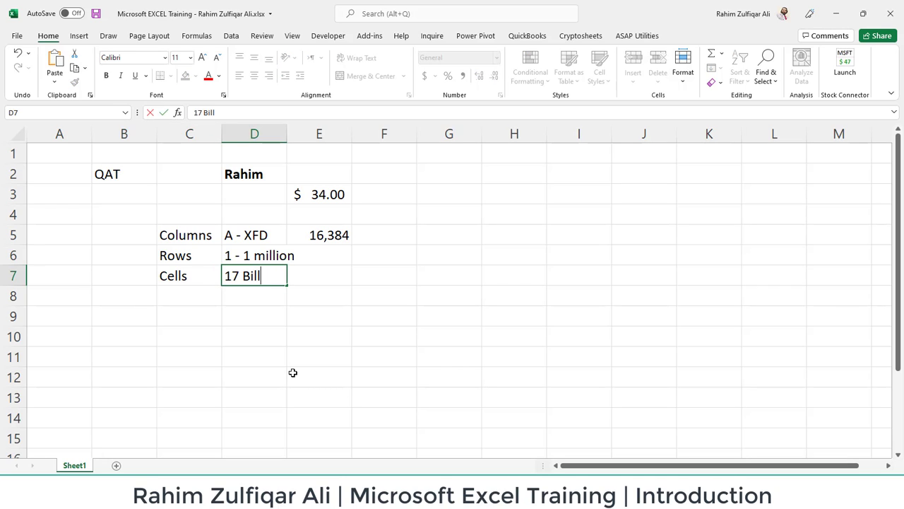
text(ions)
key(Return)
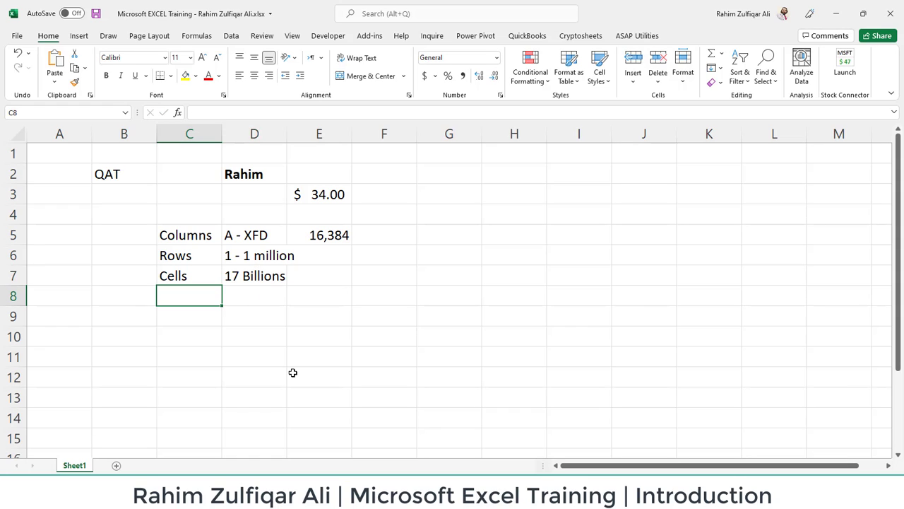
click(523, 194)
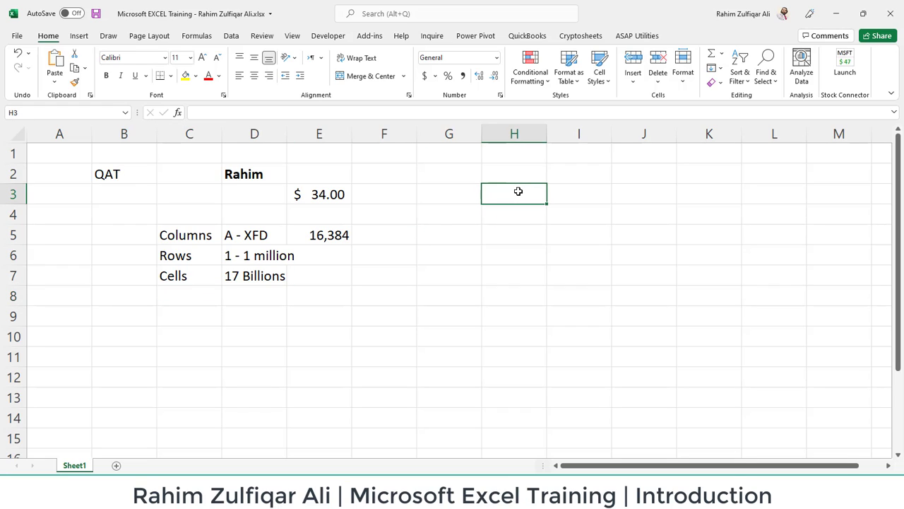
click(50, 151)
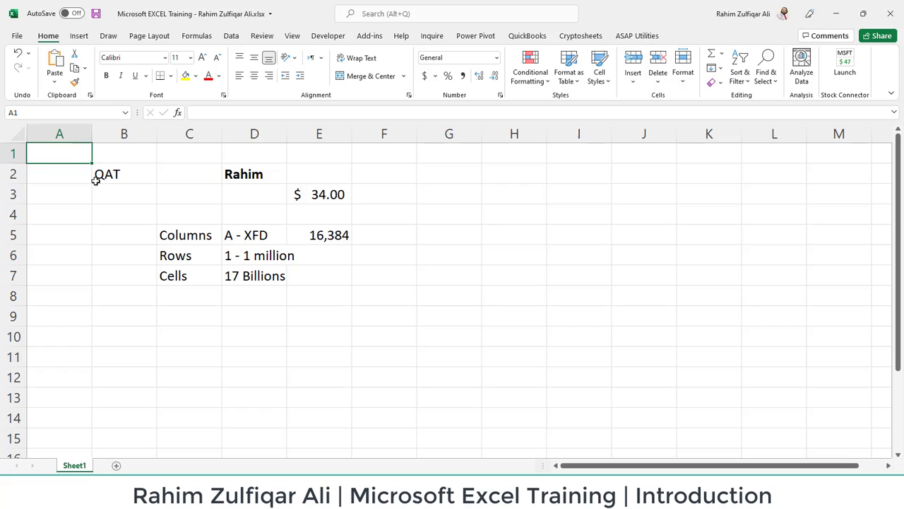
- Enter the term Workbook in cell G2 and its file extension .xlsx in I2
click(424, 281)
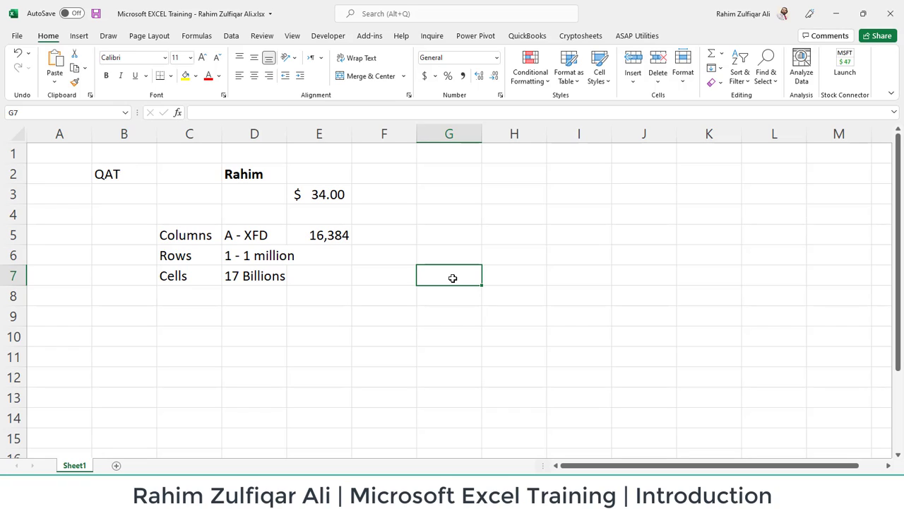
key(Up)
key(Up)
key(Up)
key(Up)
key(Up)
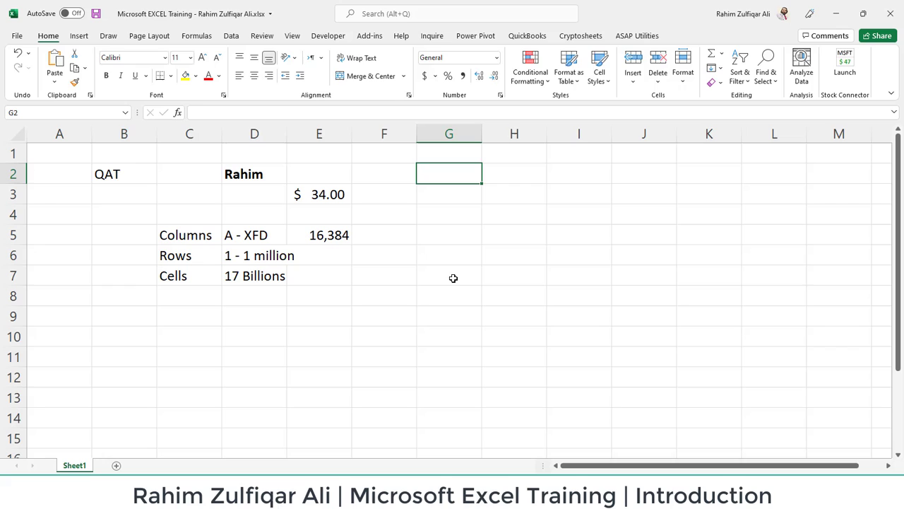
text(Workbook)
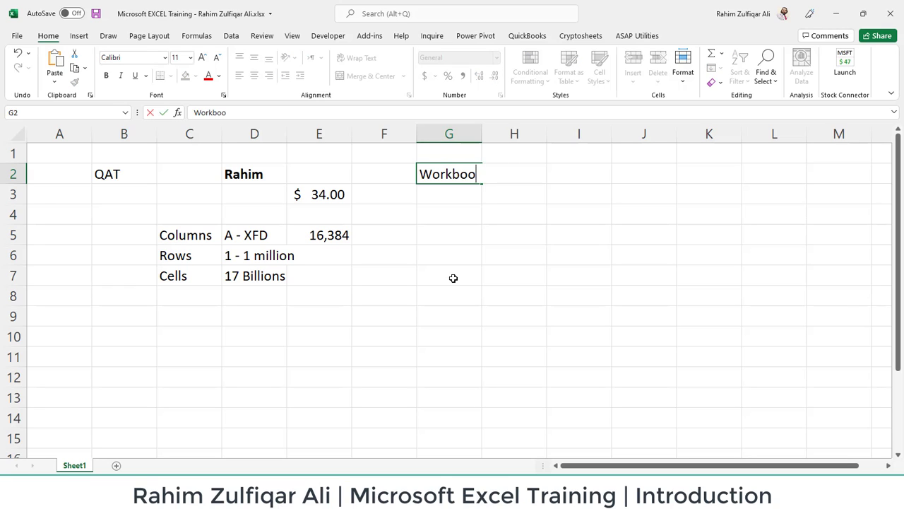
key(Tab)
key(Tab)
text(.xlsx)
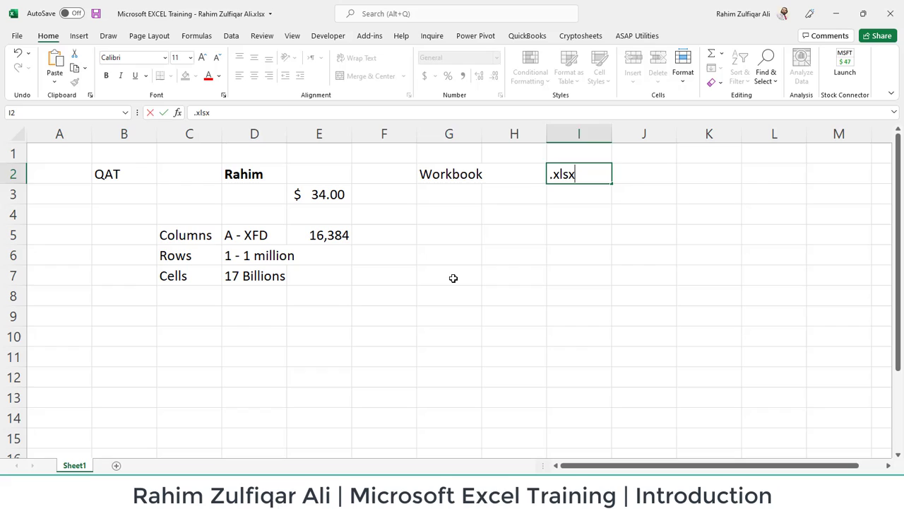
key(Return)
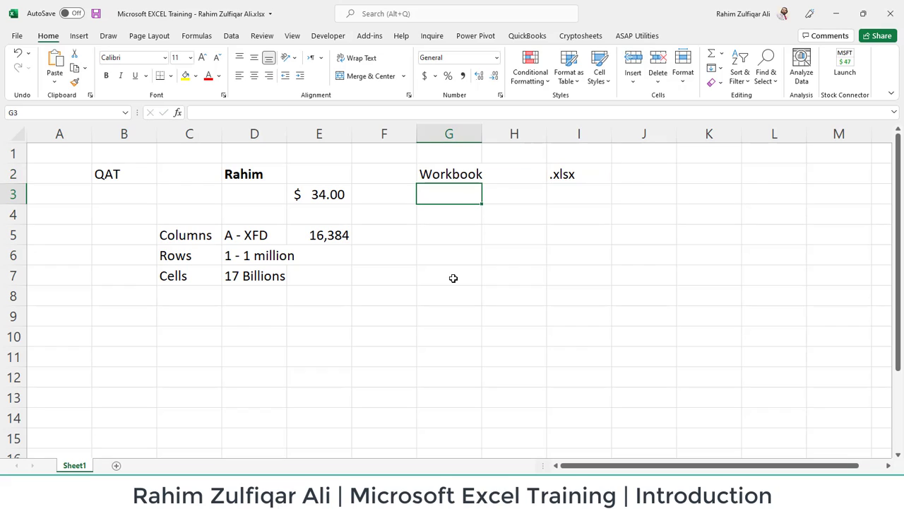
- Enter the term Worksheet in cell G3, below Workbook
text(Work)
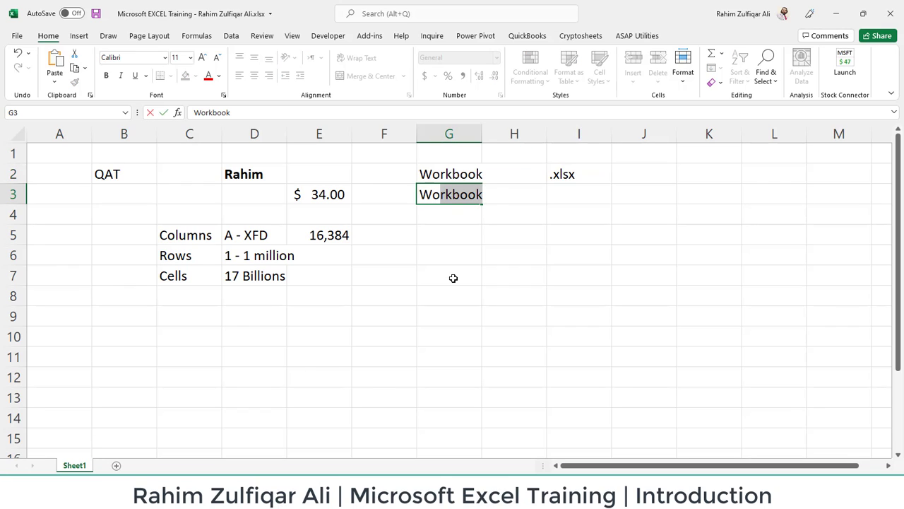
text(sheet)
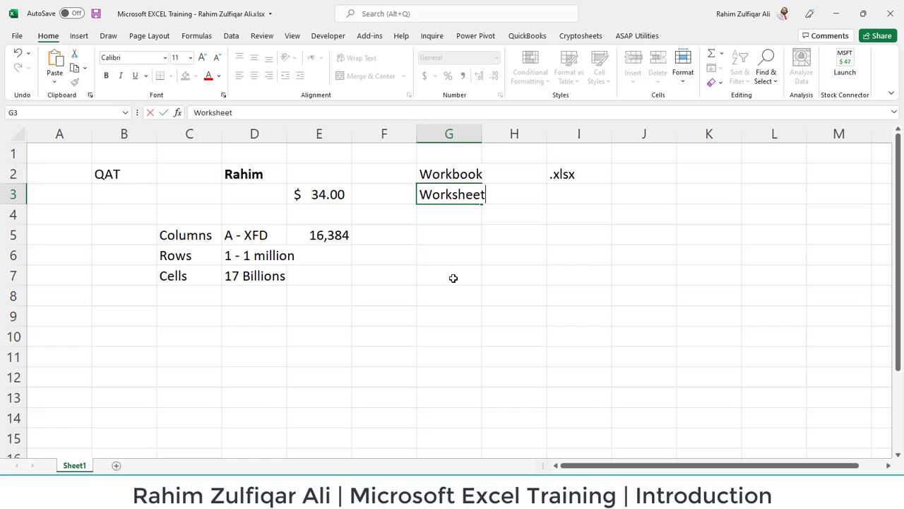
key(Return)
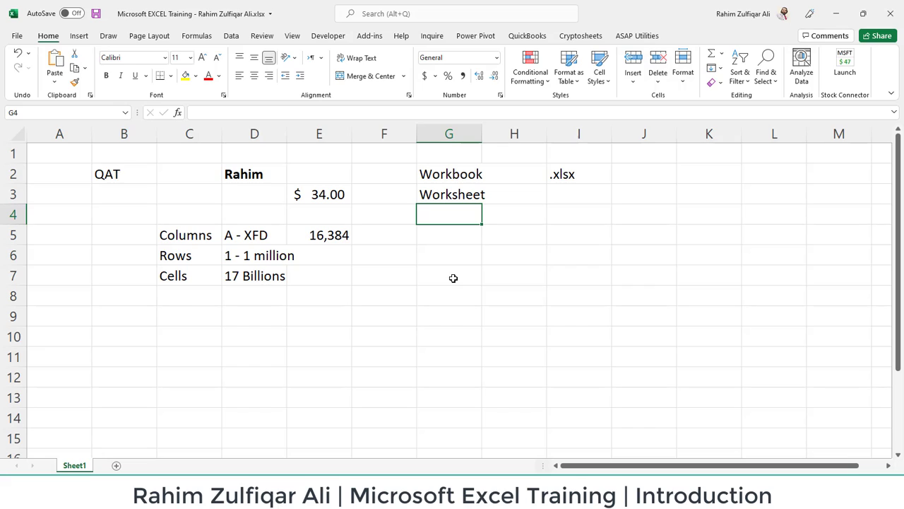
- Enter the term Arrays (Group of cells) in cell G4 and select the range G7:J13 as an example
text(Ar)
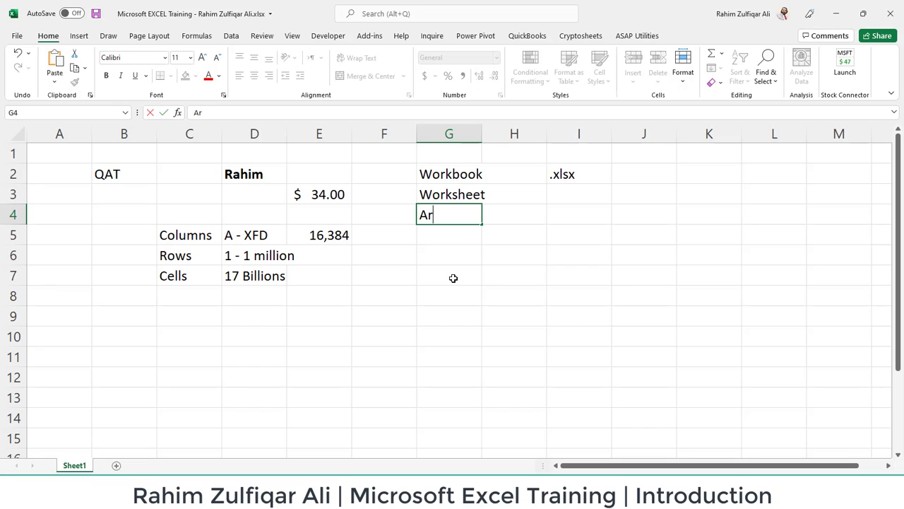
text(rays )
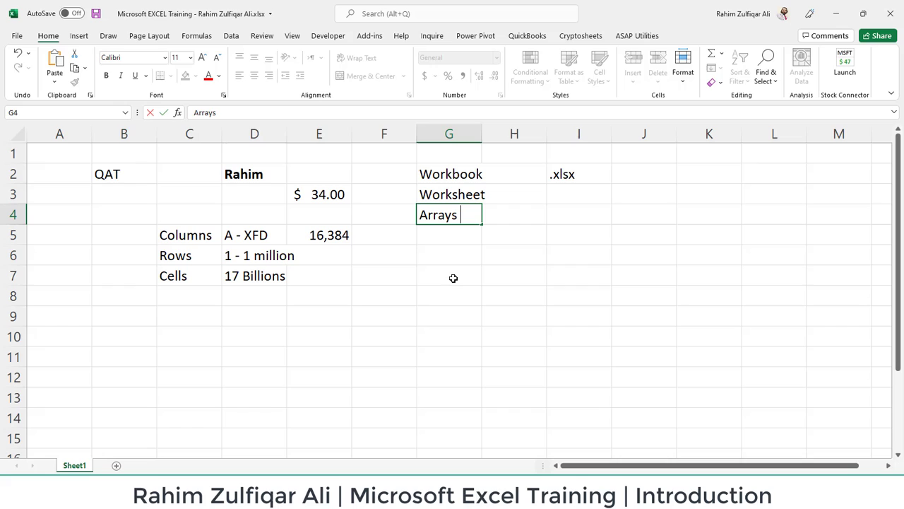
text((Group)
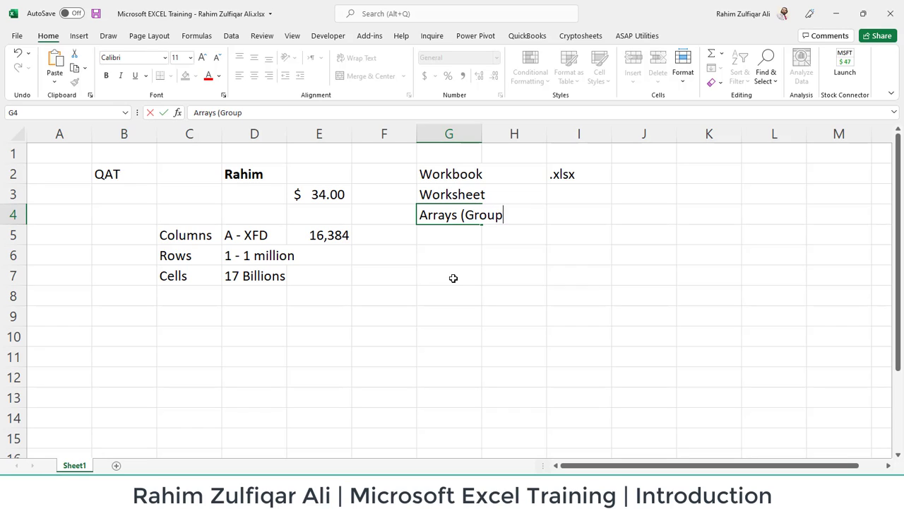
text( of cells))
key(Return)
drag(453, 276, 661, 394)
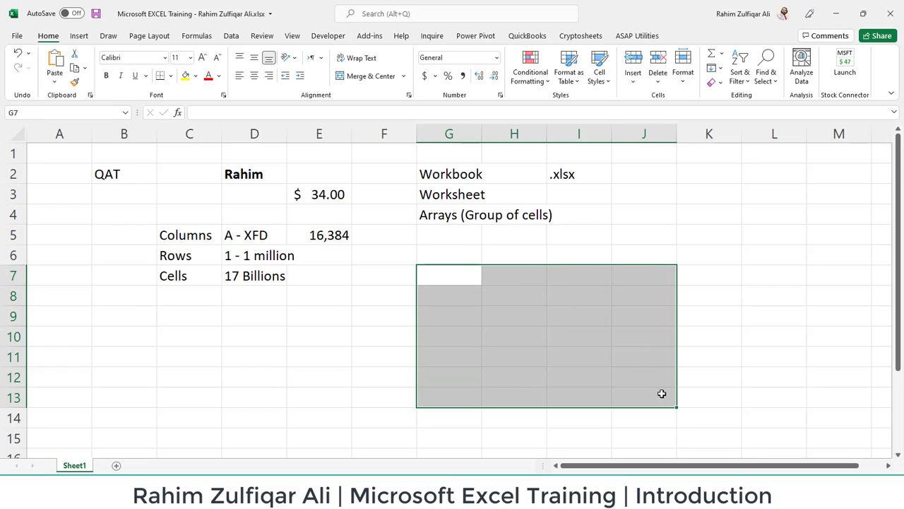
- List the two array types below the Arrays term: 1. Adjacent in cell G5 and 2. Non adjacent in G6
key(Up)
key(Up)
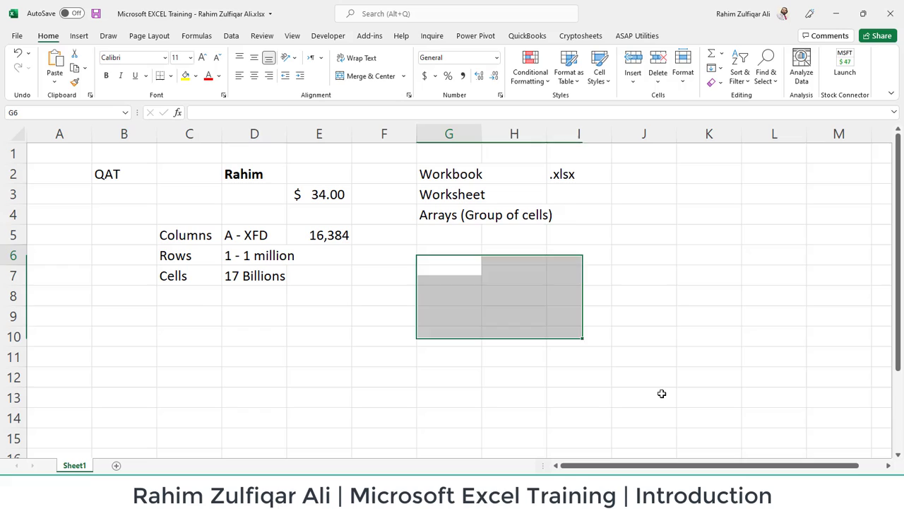
text(1. )
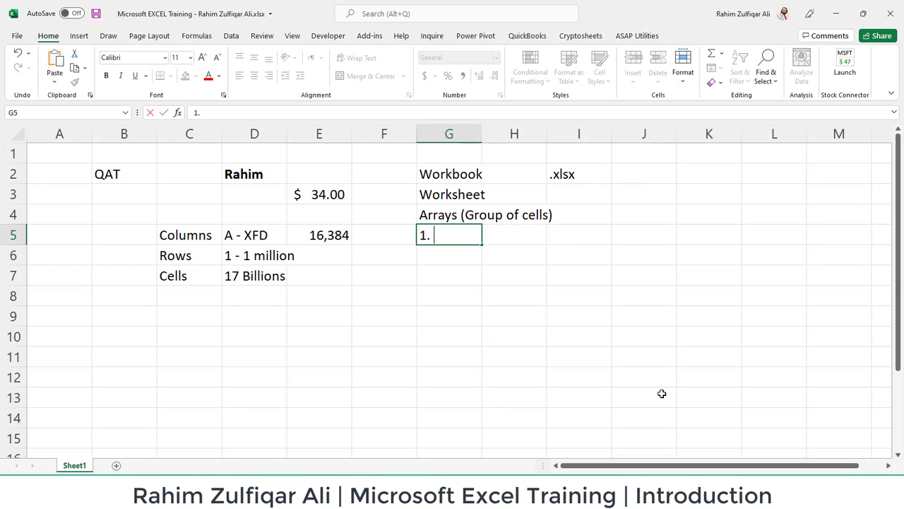
text(Adjacen)
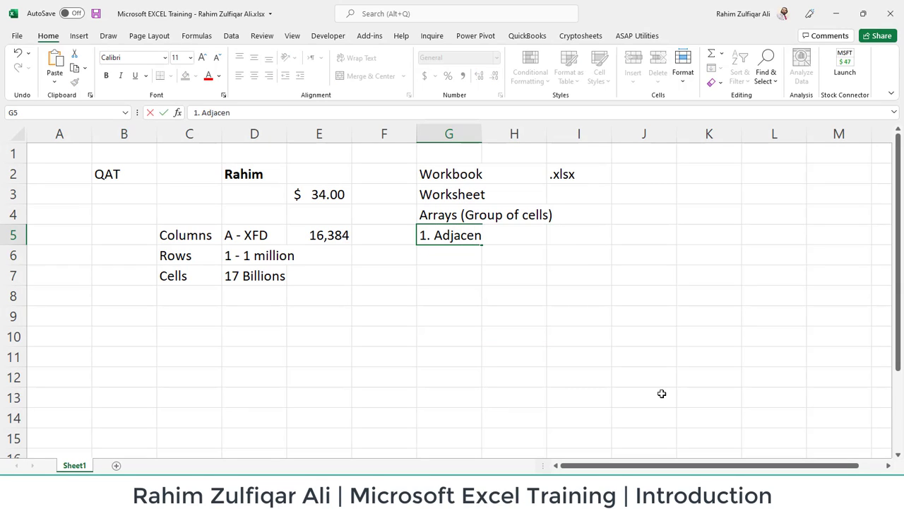
text(t)
key(Return)
text(2. No)
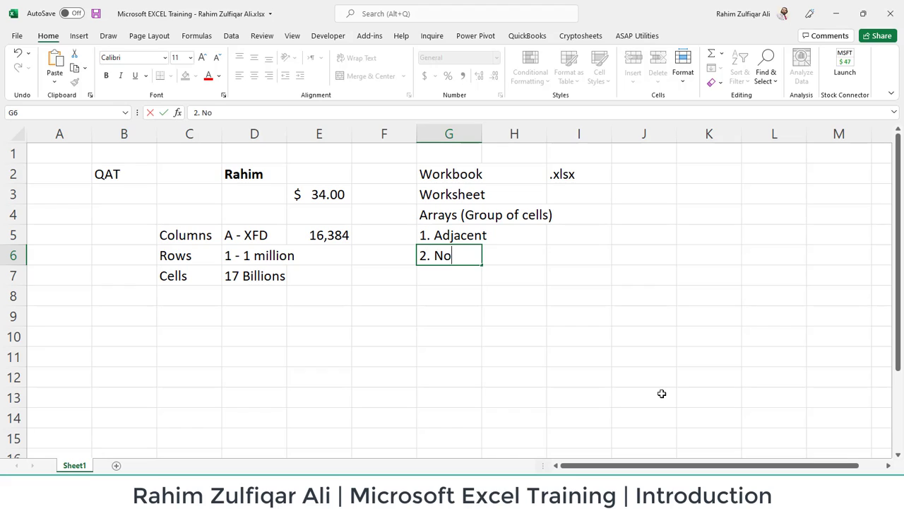
text(n adjacent)
key(Return)
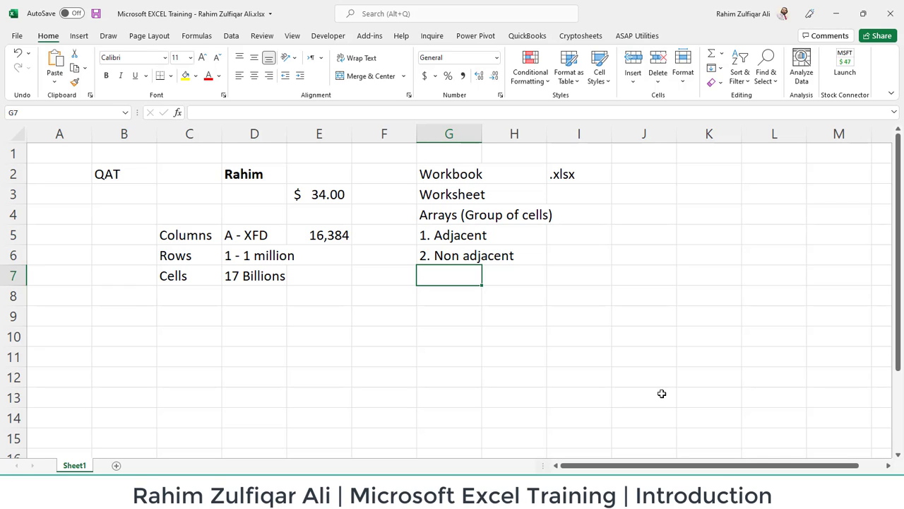
- Fill the empty range K2:R14 with the formula =RANDBETWEEN(10,1000) in every cell
key(Right)
key(Right)
key(Right)
key(Right)
key(Right)
key(Right)
key(Right)
key(Right)
key(Right)
key(Right)
key(Right)
key(Right)
key(Right)
key(Right)
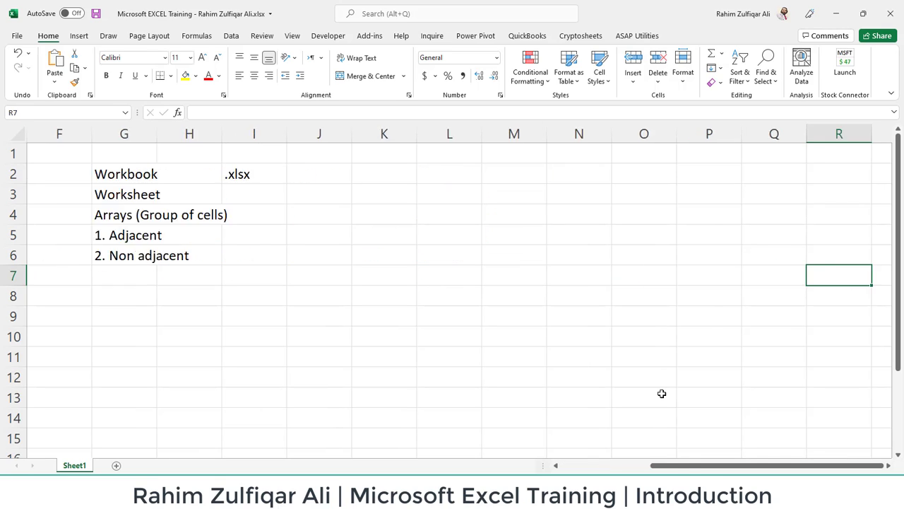
key(Left)
key(Left)
key(Left)
key(Left)
key(Left)
key(Left)
key(Left)
key(Left)
key(Left)
key(Up)
key(Up)
key(Up)
key(Up)
key(Up)
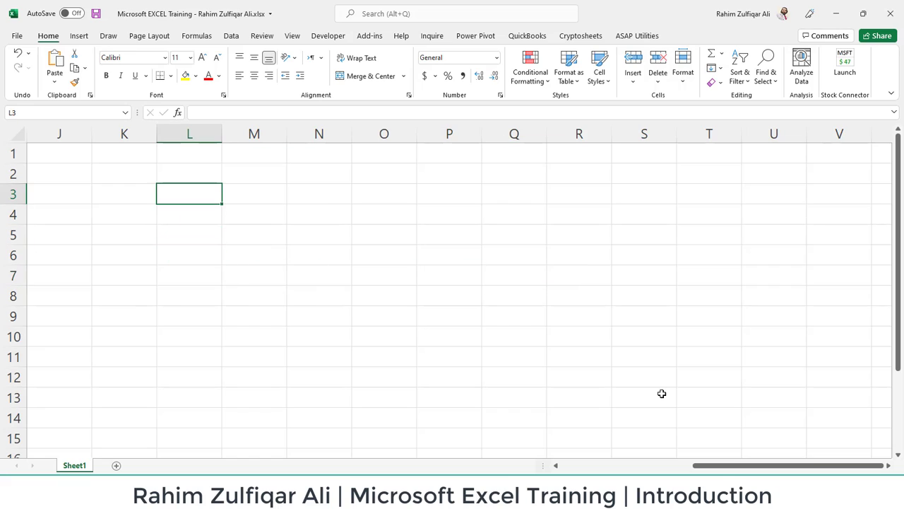
key(Left)
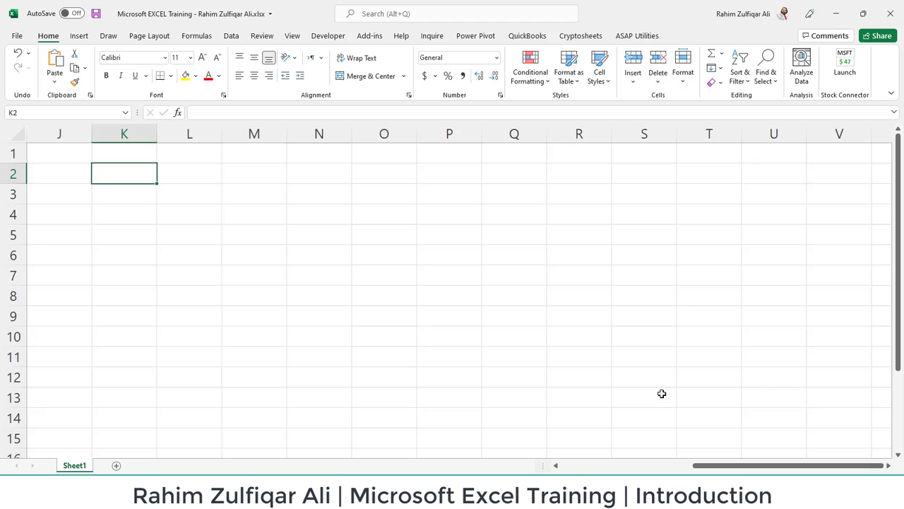
key(shift+Right)
key(shift+Right)
key(shift+Right)
key(shift+Right)
key(shift+Right)
key(shift+Right)
key(shift+Right)
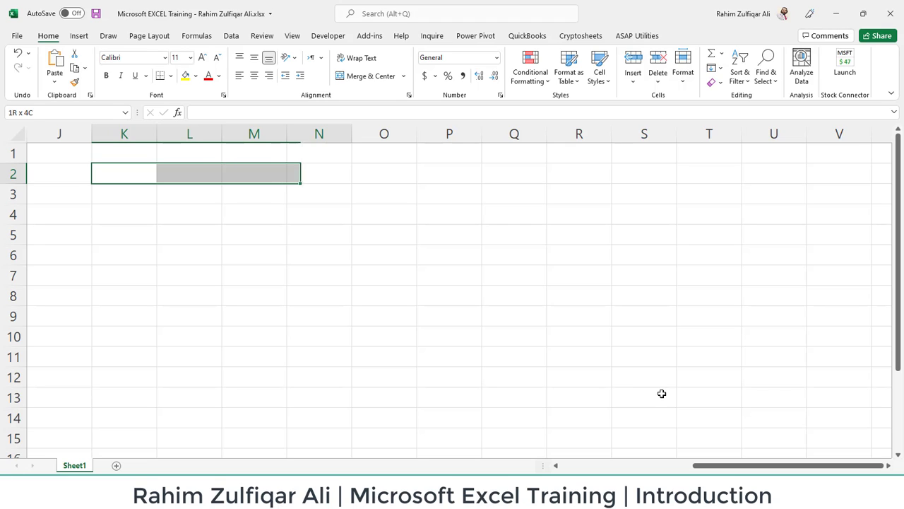
key(shift+Down)
key(shift+Down)
key(shift+Down)
key(shift+Down)
key(shift+Down)
key(shift+Down)
key(shift+Down)
key(shift+Down)
key(shift+Down)
key(shift+Down)
key(shift+Down)
key(shift+Down)
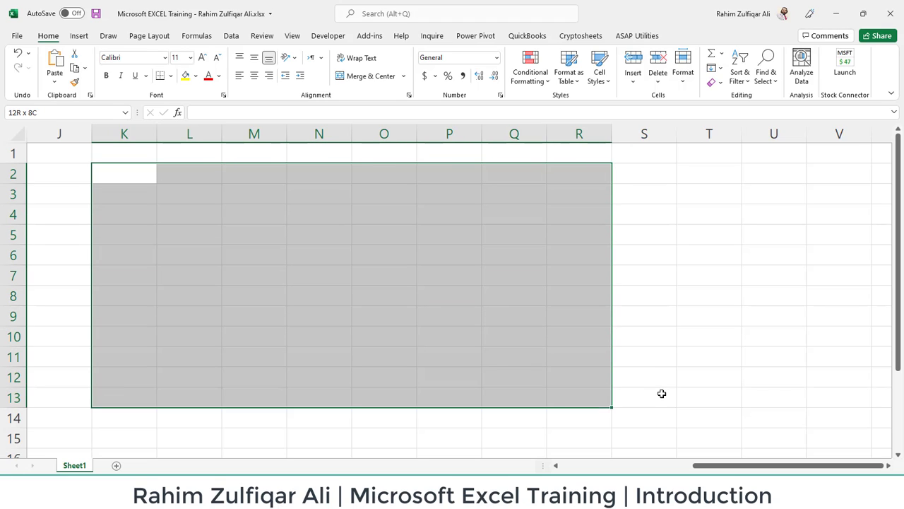
text(=rand)
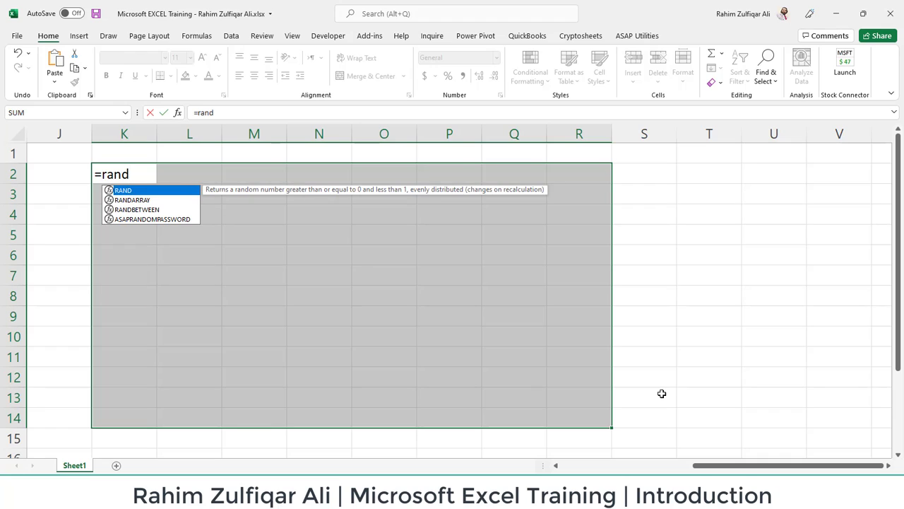
key(Down)
key(Down)
key(Tab)
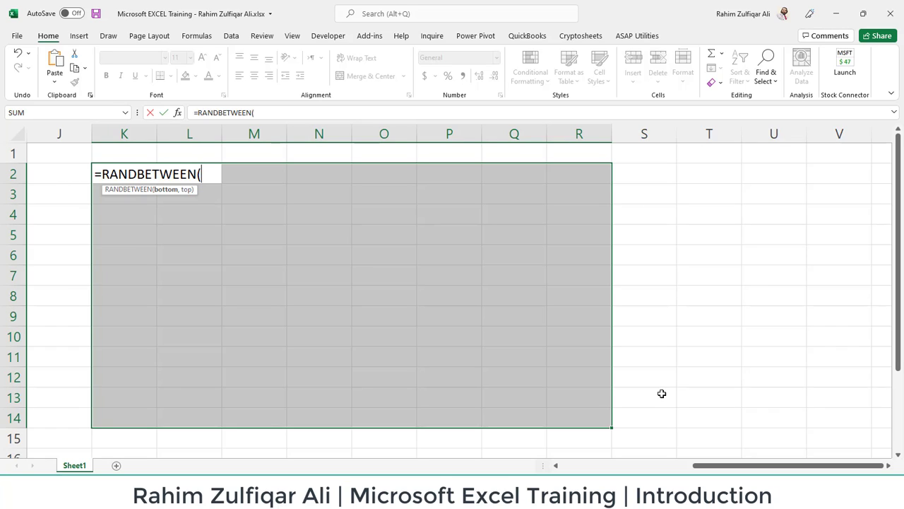
text(10,1000)
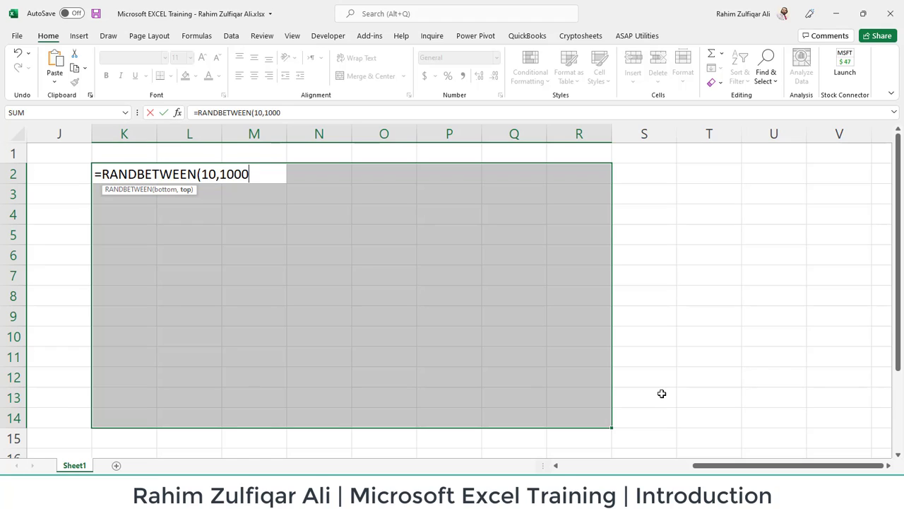
text())
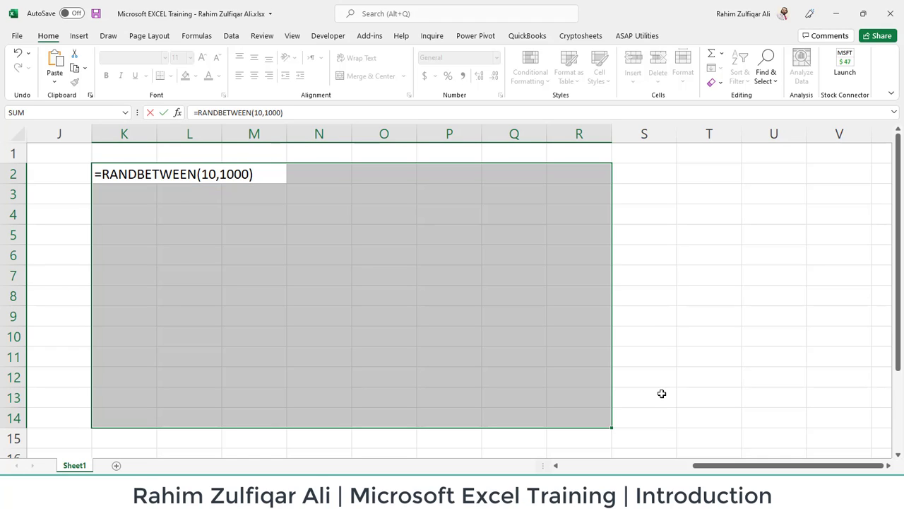
key(ctrl+Return)
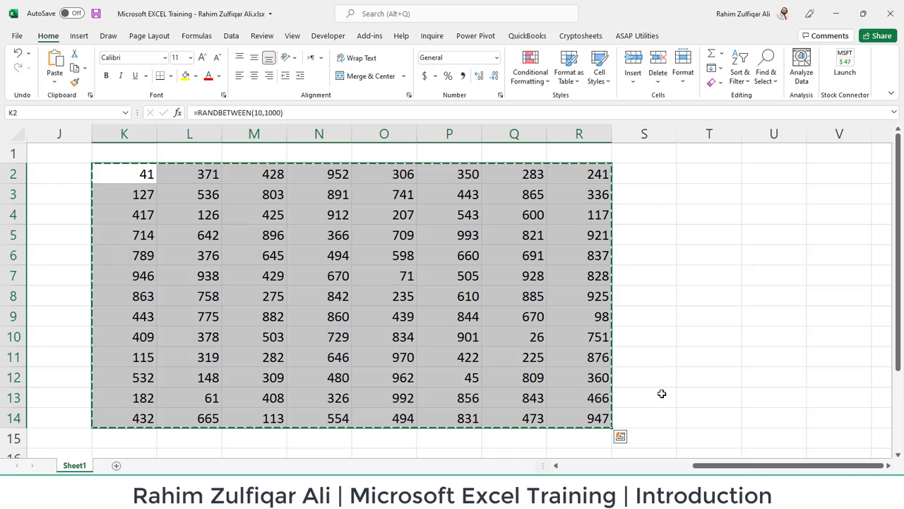
- Replace the random-number formulas in K2:R14 with their values in place and end the copy mode
key(alt+e)
key(s)
key(v)
key(Return)
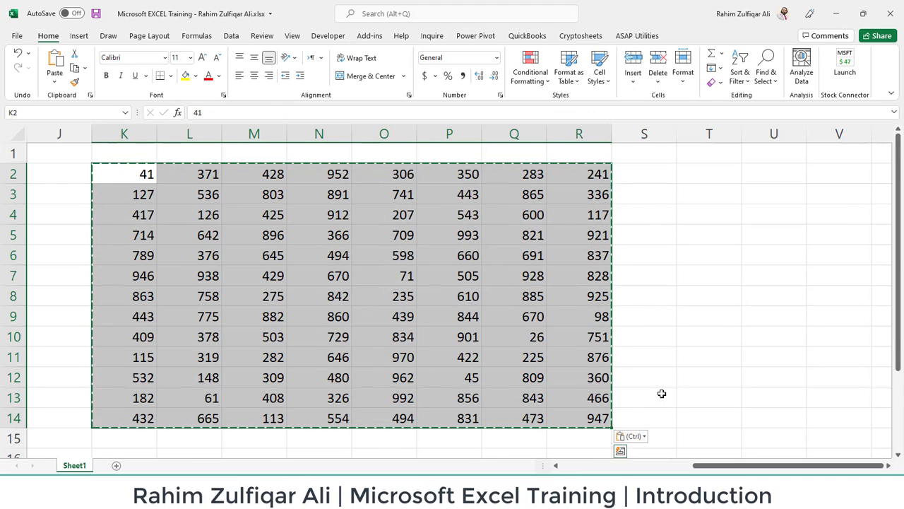
key(Escape)
- Extend a selection from K2 across K2:R14, collapse it to K2, and select the entire data block again at once
key(shift+Right)
key(shift+Right)
key(shift+Right)
key(shift+Right)
key(shift+Right)
key(shift+Right)
key(shift+Right)
key(shift+Down)
key(shift+Down)
key(shift+Down)
key(shift+Down)
key(shift+Down)
key(shift+Down)
key(shift+Down)
key(shift+Down)
key(shift+Down)
key(shift+Down)
key(shift+Down)
key(shift+Down)
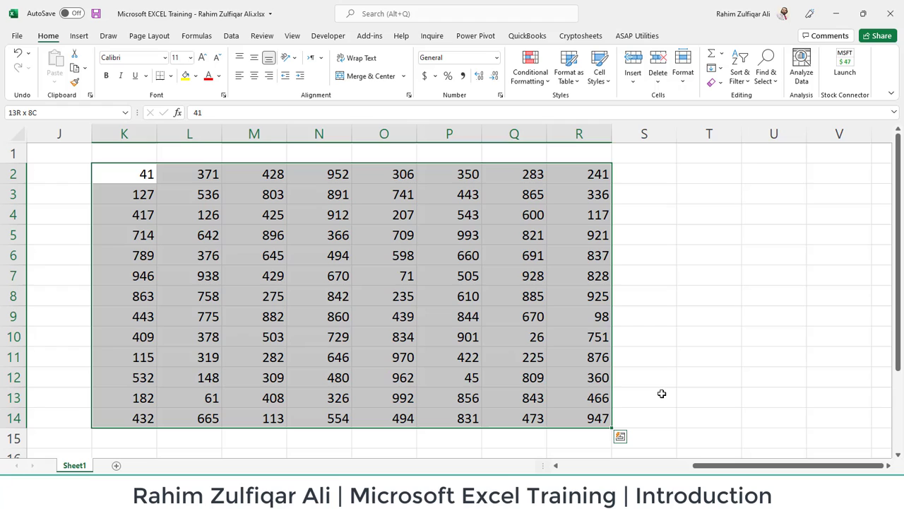
key(shift+BackSpace)
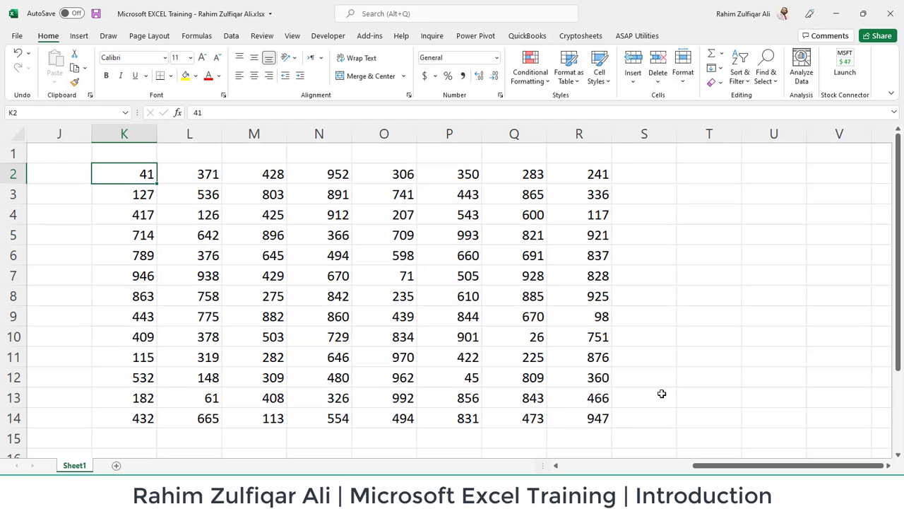
key(ctrl+a)
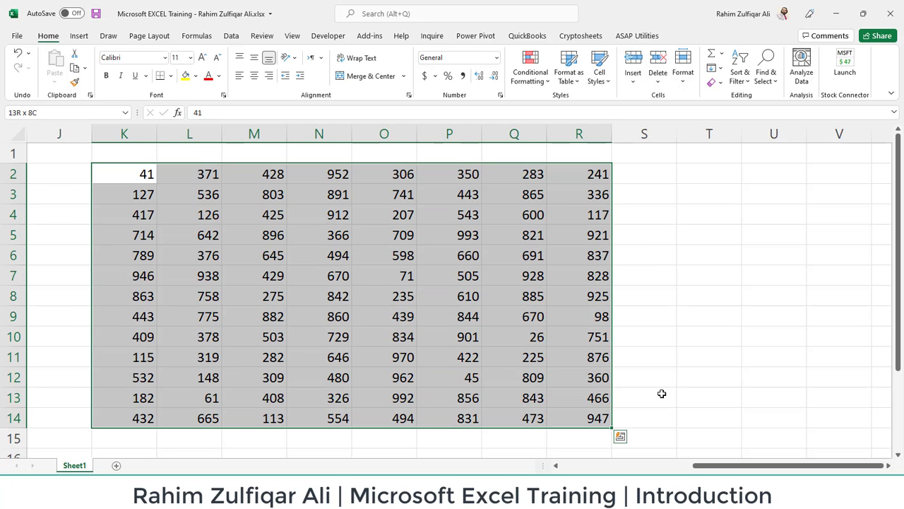
- Clear cells M5, Q5, O9 and M11 to leave scattered blanks inside the number block
key(Right)
key(Right)
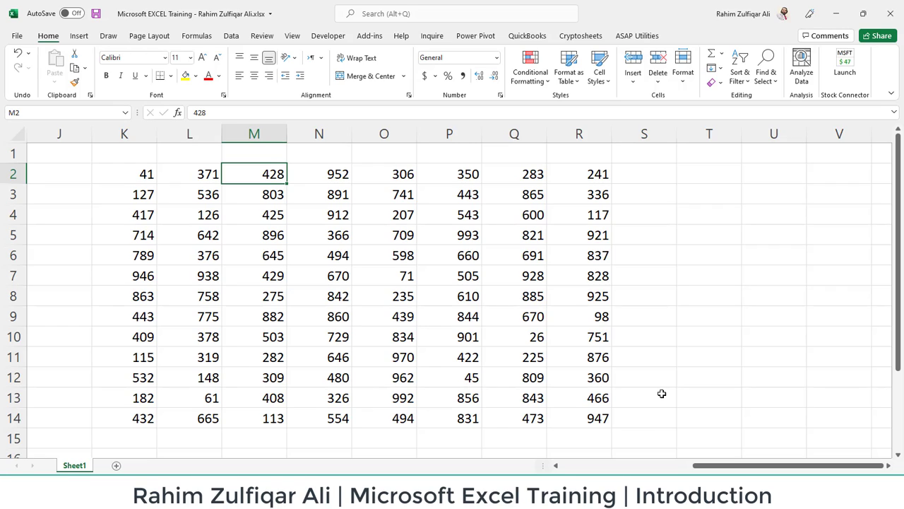
key(Down)
key(Down)
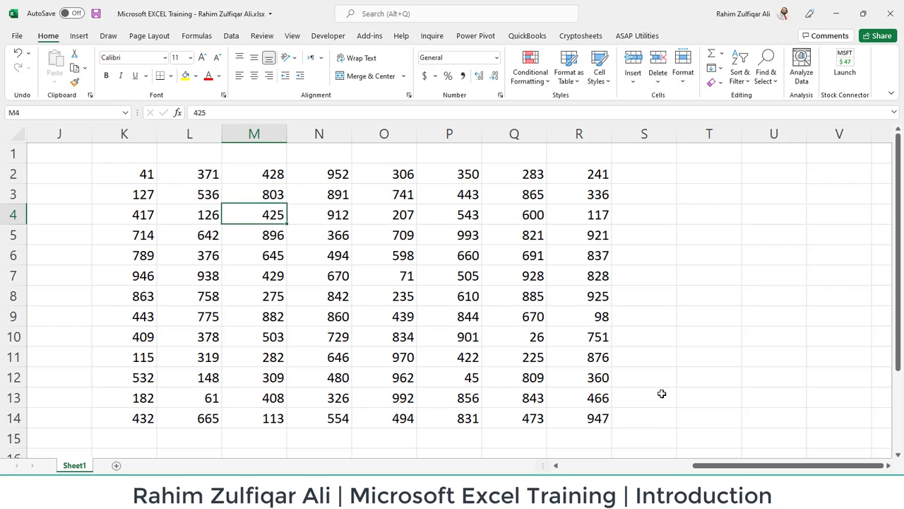
key(Down)
key(Right)
key(Right)
key(Right)
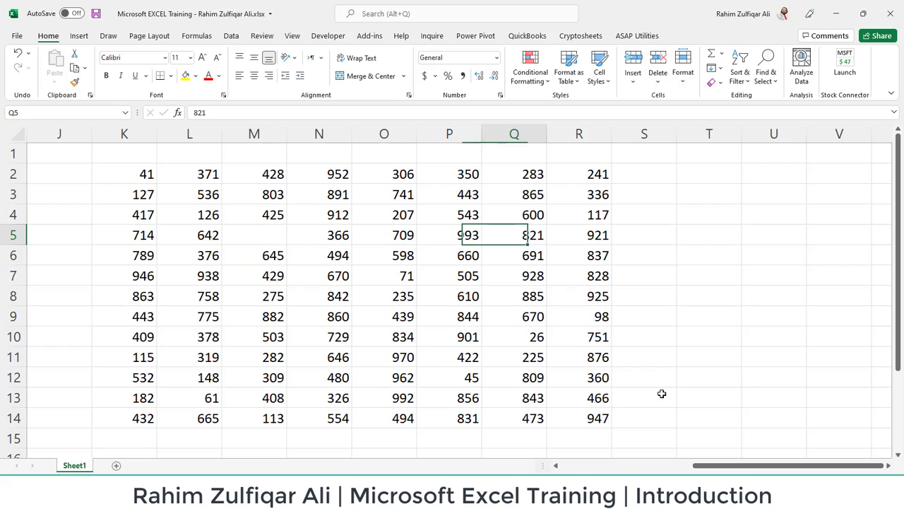
key(Right)
key(Delete)
key(Down)
key(Down)
key(Down)
key(Down)
key(Left)
key(Left)
key(Delete)
key(Down)
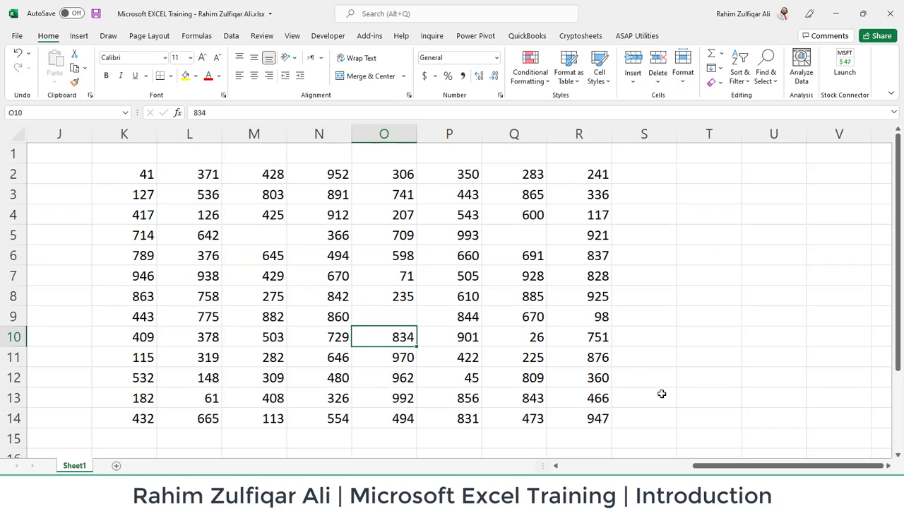
key(Down)
key(Left)
key(Left)
key(Delete)
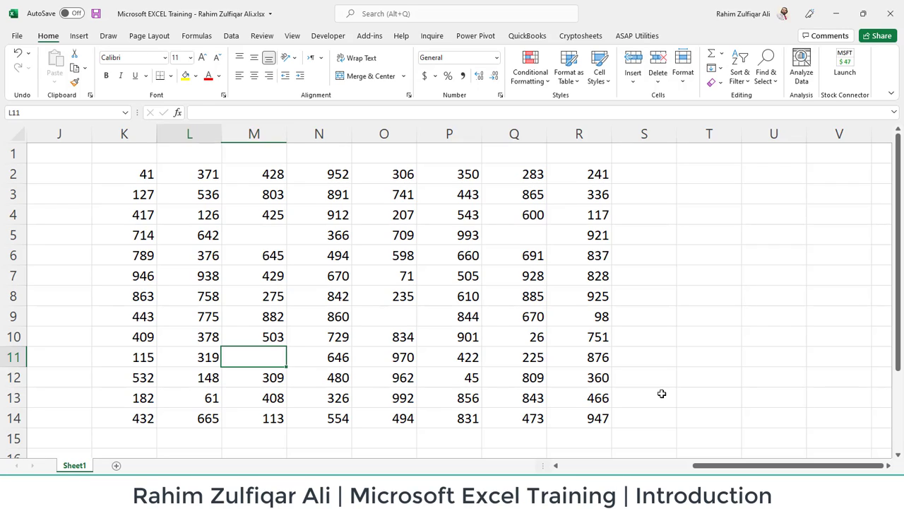
- Select the number block K2:R14 from K2 to its last column and row, including the blank cells
key(Left)
key(ctrl+Up)
key(Left)
key(ctrl+shift+Right)
key(ctrl+shift+Down)
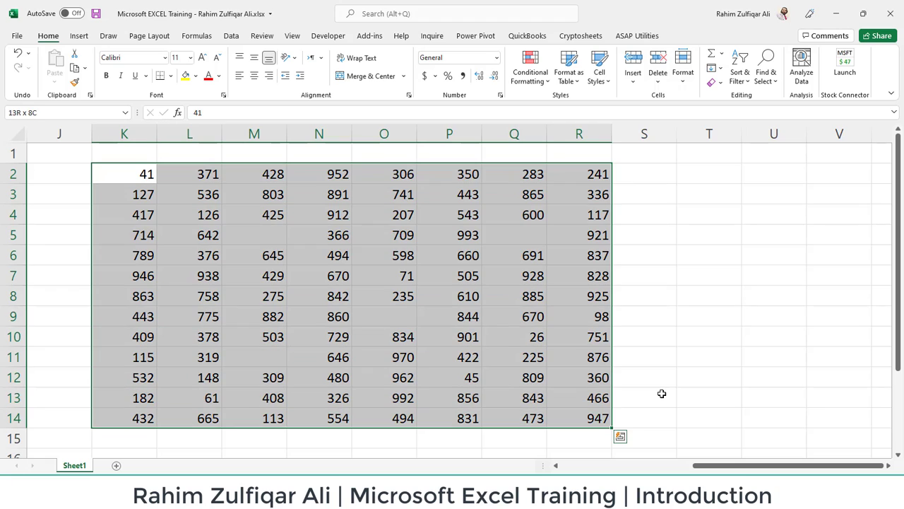
- Insert two blank columns before column O to split the number block vertically
key(Right)
key(Right)
key(Right)
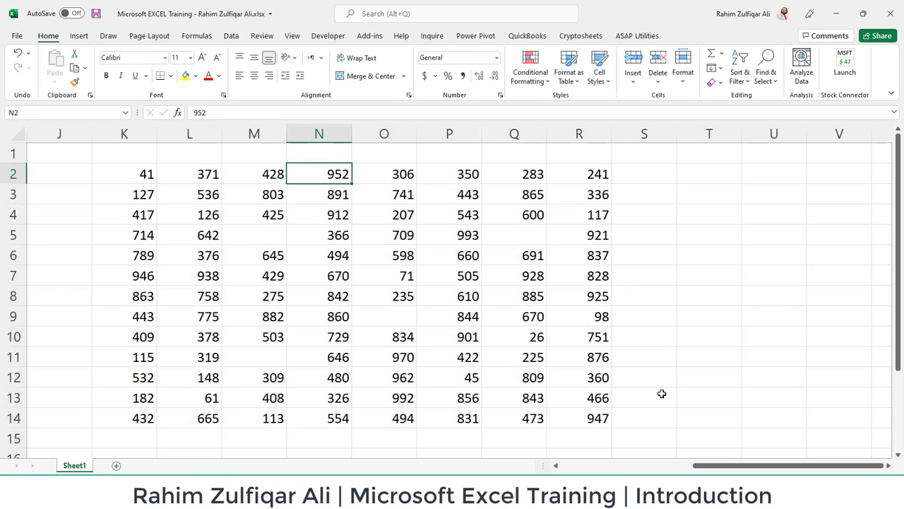
key(Right)
key(ctrl+shift+plus)
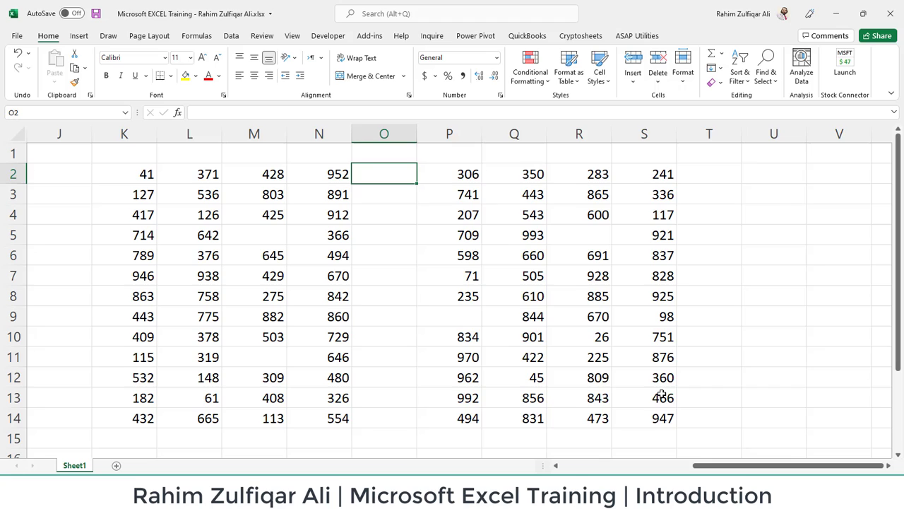
key(ctrl+shift+plus)
- Insert three blank rows above row 8 to split the number blocks horizontally
key(ctrl+Right)
key(Down)
key(Down)
key(Down)
key(Down)
key(Down)
key(Down)
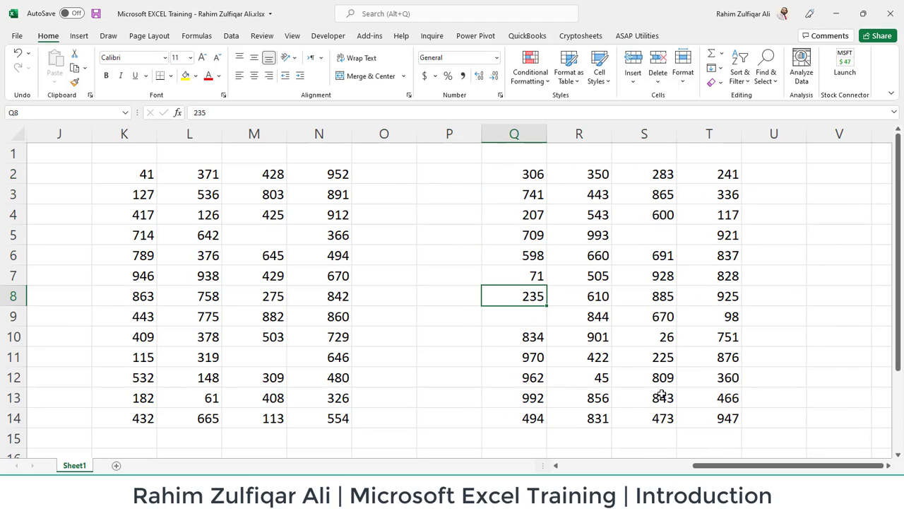
key(ctrl+shift+plus)
key(ctrl+shift+plus)
key(ctrl+shift+plus)
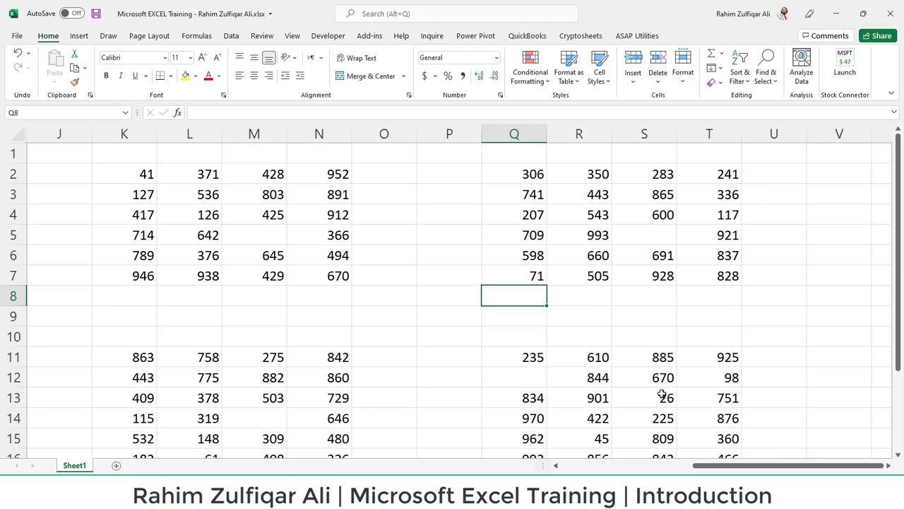
- Go back to the notes in column G and review the Arrays heading and its Adjacent entry
key(Left)
key(Left)
key(Left)
key(Left)
key(Left)
key(Left)
key(Left)
key(Left)
key(Left)
key(Left)
key(Left)
key(Left)
key(Left)
key(Left)
key(Left)
key(Left)
key(Right)
key(Right)
key(Right)
key(Right)
key(Right)
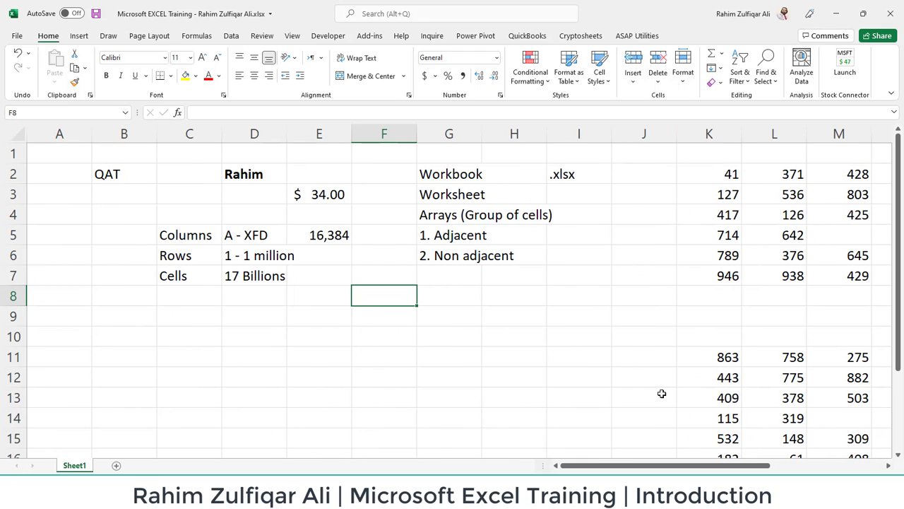
key(Right)
key(Up)
key(Right)
key(Up)
key(Up)
key(Left)
key(Up)
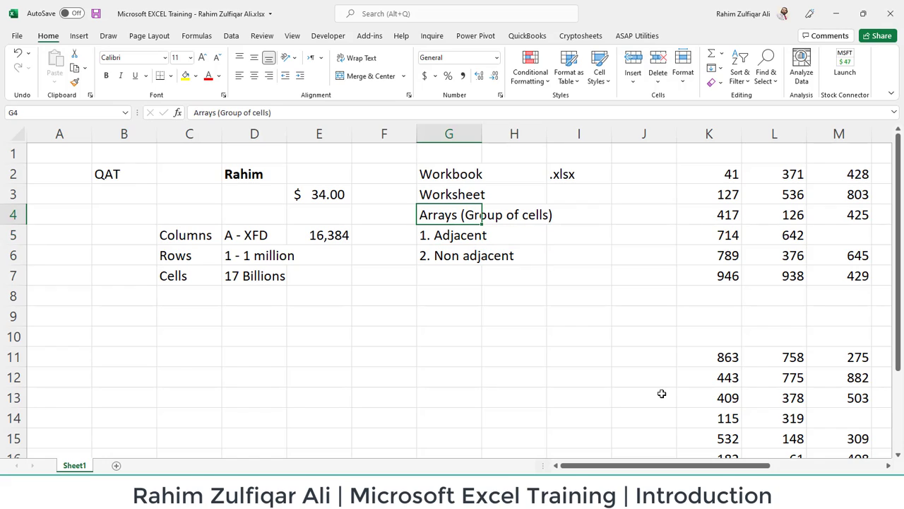
key(Down)
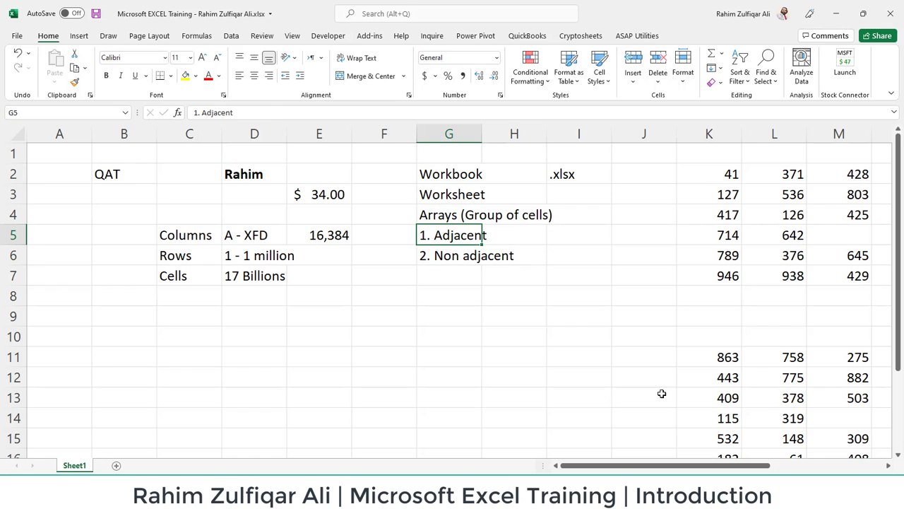
- Enter the labels "Formula" in D9 and "Function" in D10, below the Columns, Rows and Cells notes
key(Down)
key(Down)
key(Down)
key(Down)
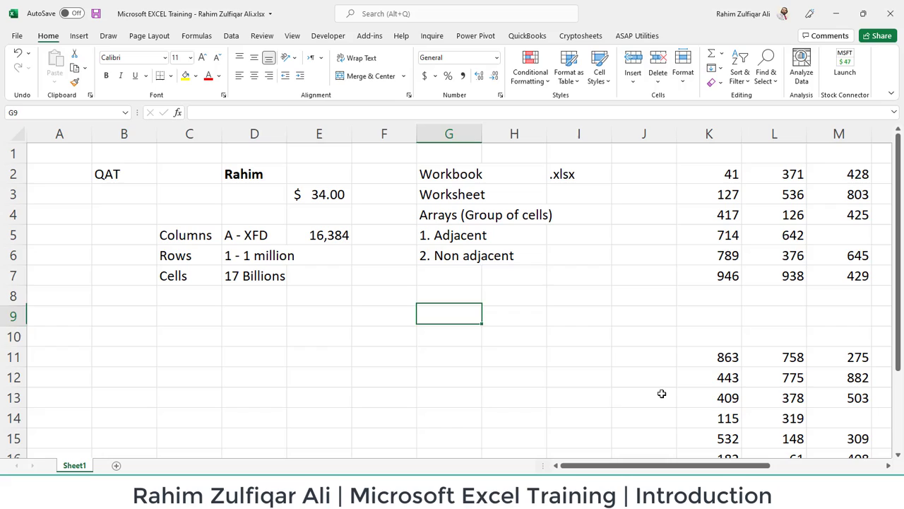
key(Down)
key(Left)
key(Left)
key(Left)
key(Left)
key(Up)
key(Right)
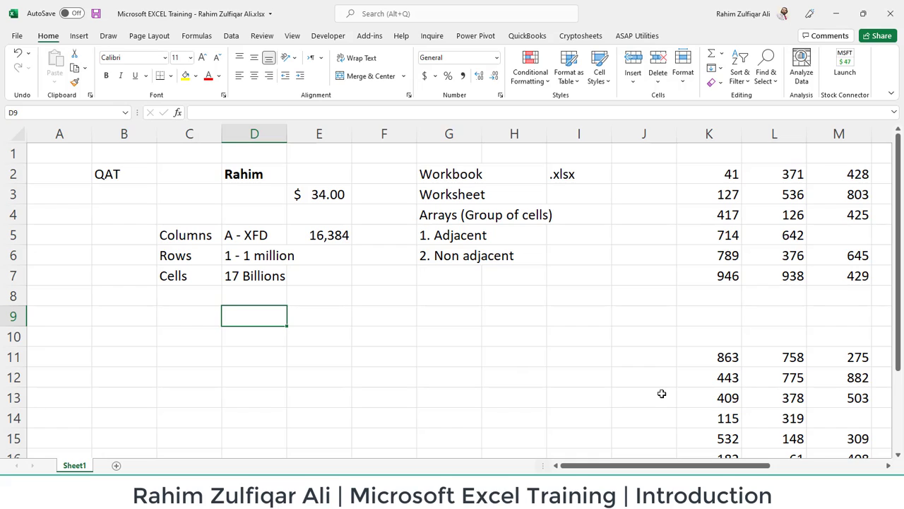
text(Formula)
key(Return)
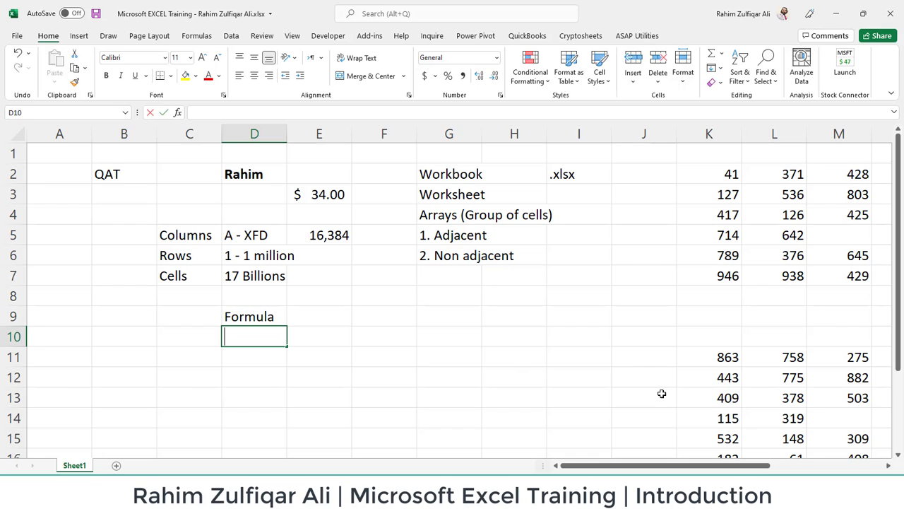
text(Function)
key(Return)
- Describe the two terms with "User Made" in E9 and "Builtin - Set of instructions" in E10
key(Up)
key(Up)
key(Right)
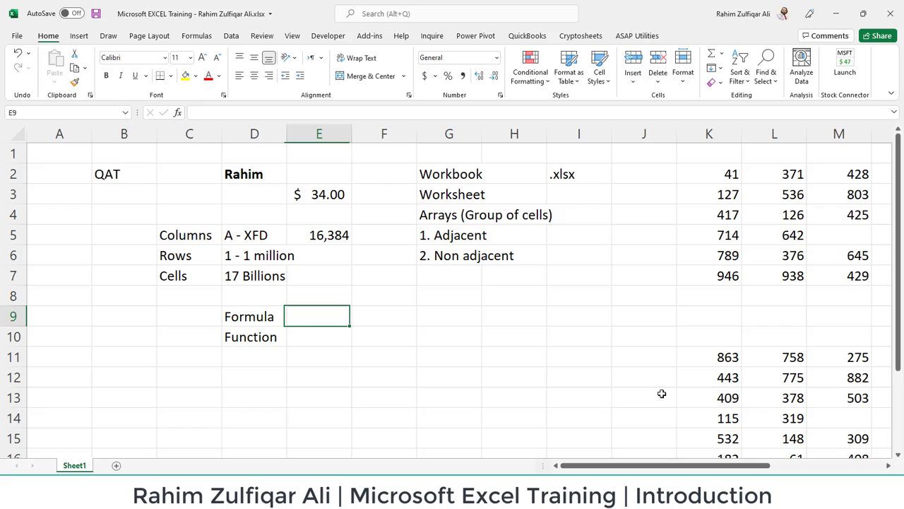
text(User Ma)
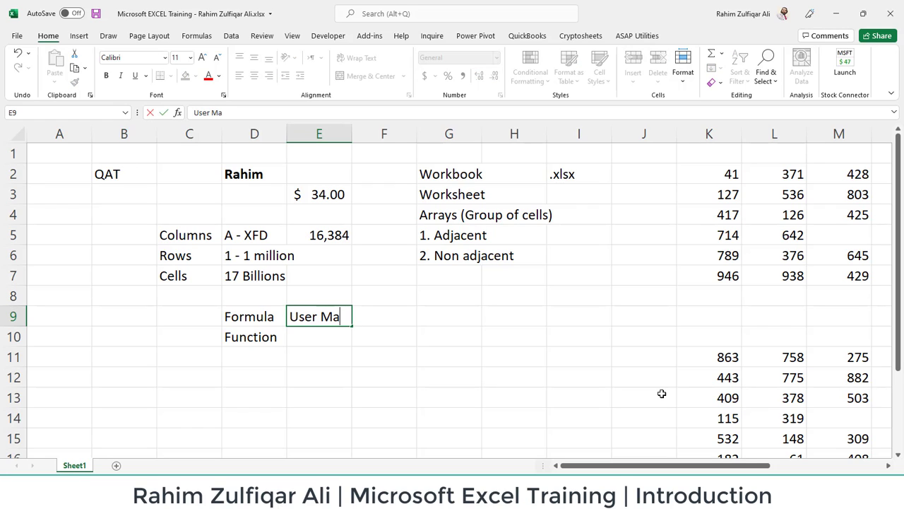
text(de)
key(Return)
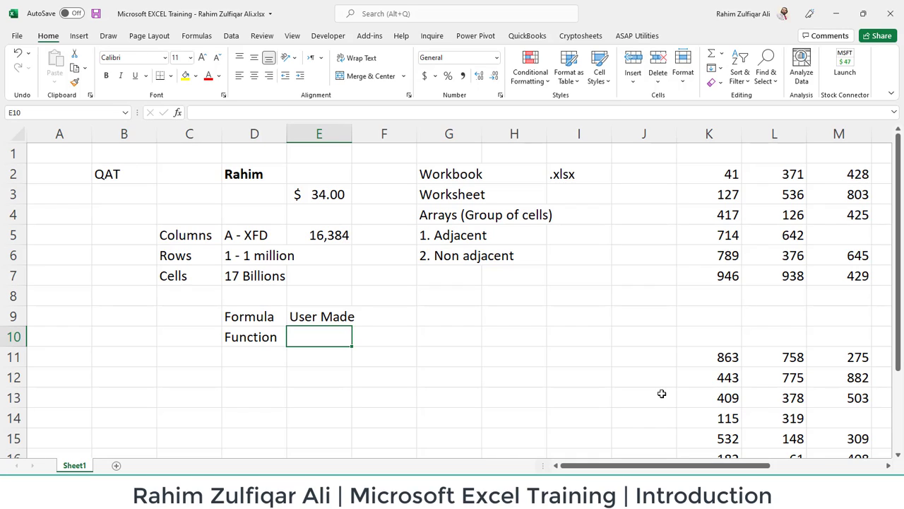
text(Bui)
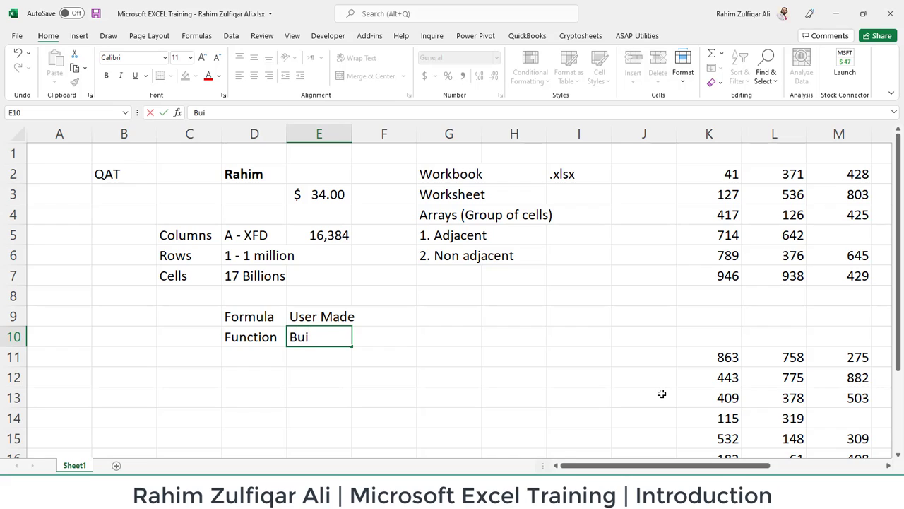
text(ltin - Set of inst)
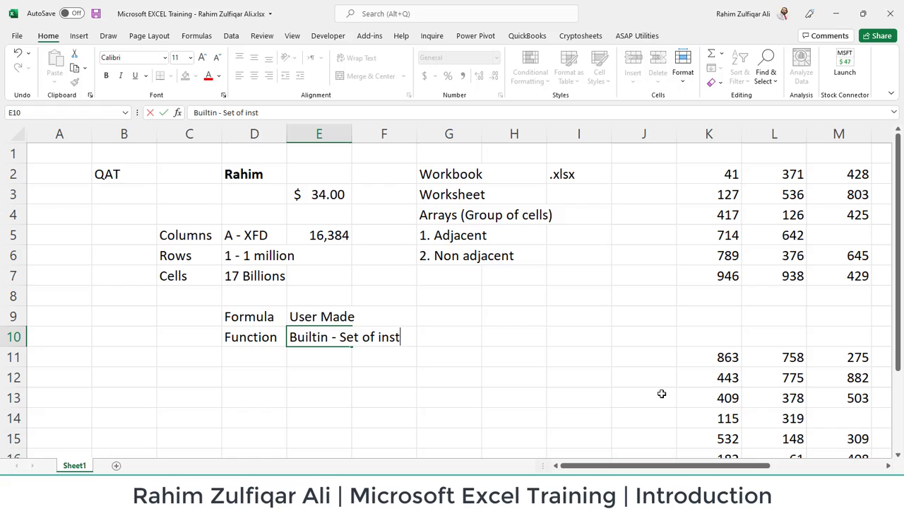
text(ructions)
key(Return)
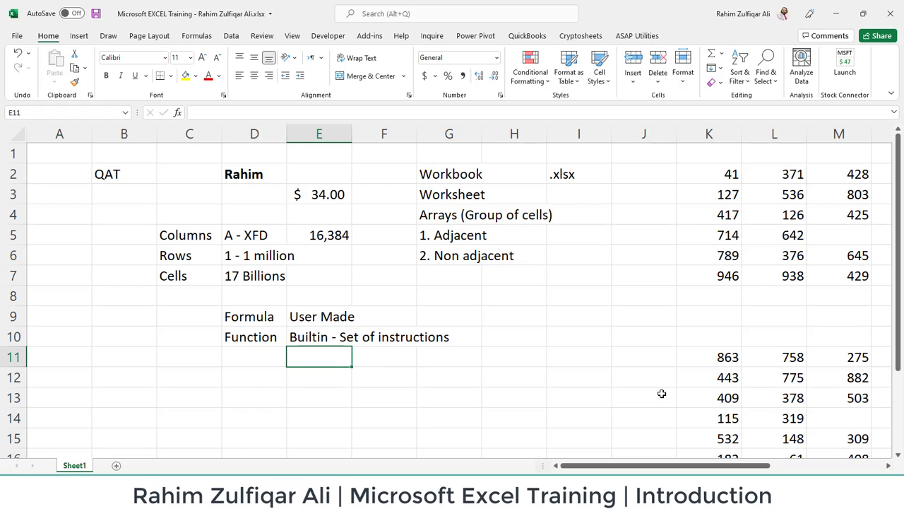
- Enter the sample numbers 10 in H9 and 50 in H10 beside the formula notes
key(Right)
key(Right)
key(Right)
key(Right)
key(Up)
key(Up)
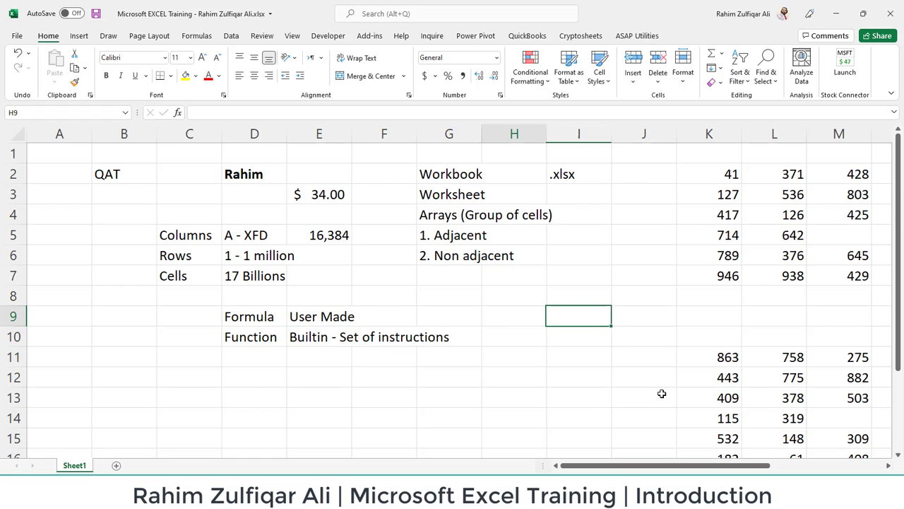
key(Left)
text(10)
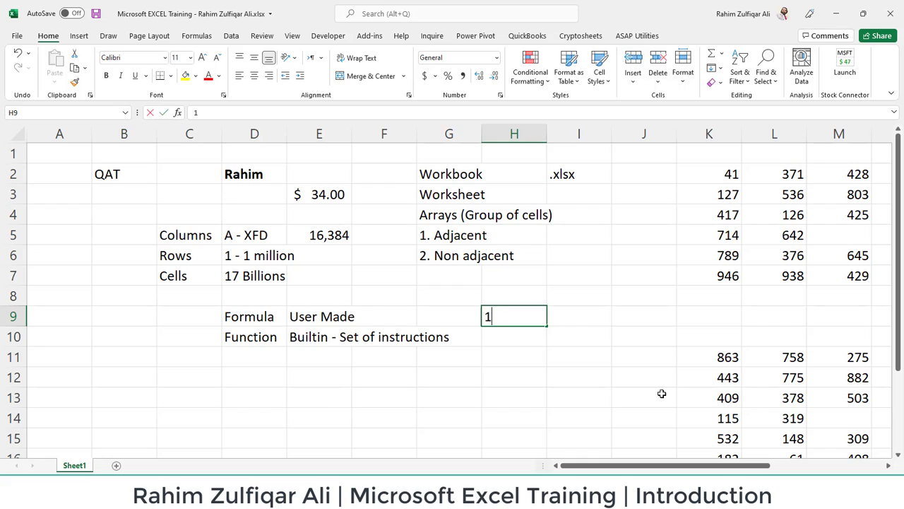
key(Return)
text(50)
key(Return)
- Enter the same sample numbers, 10 and 50, in I9 and I10
key(Up)
key(Up)
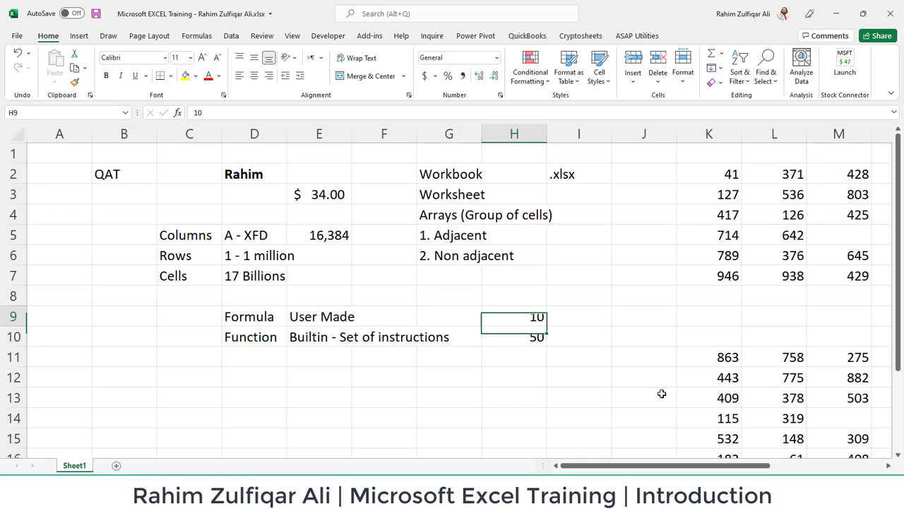
key(Right)
text(10)
key(Return)
text(50)
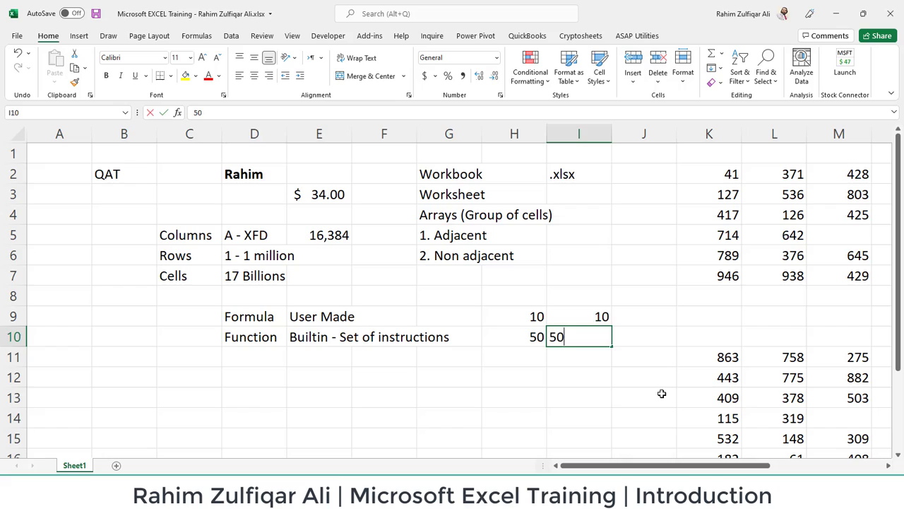
key(Return)
- Add the two numbers in H11 with the user-made formula =H9+H10 and make the result bold
key(Left)
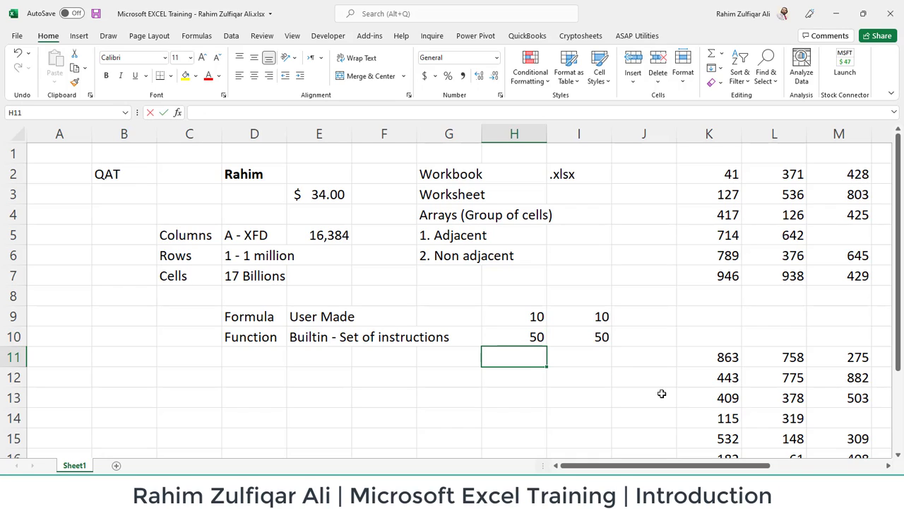
text(=)
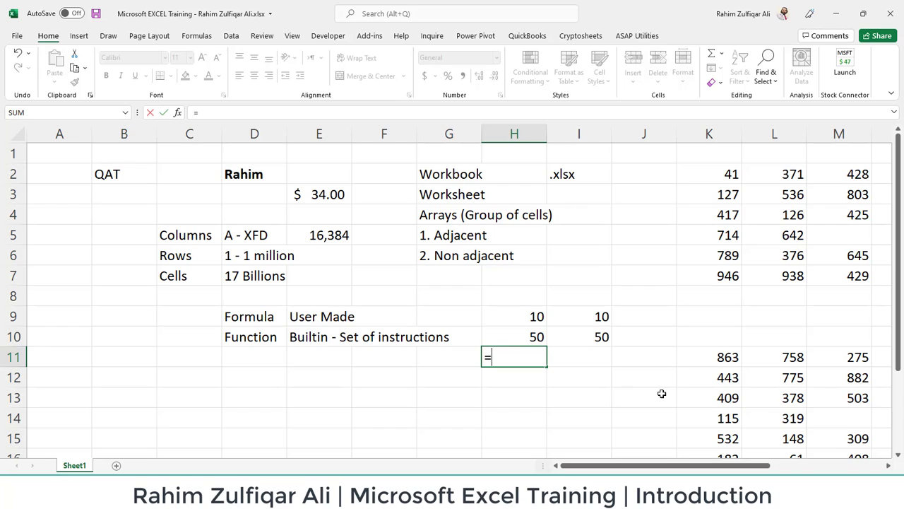
key(Up)
key(Up)
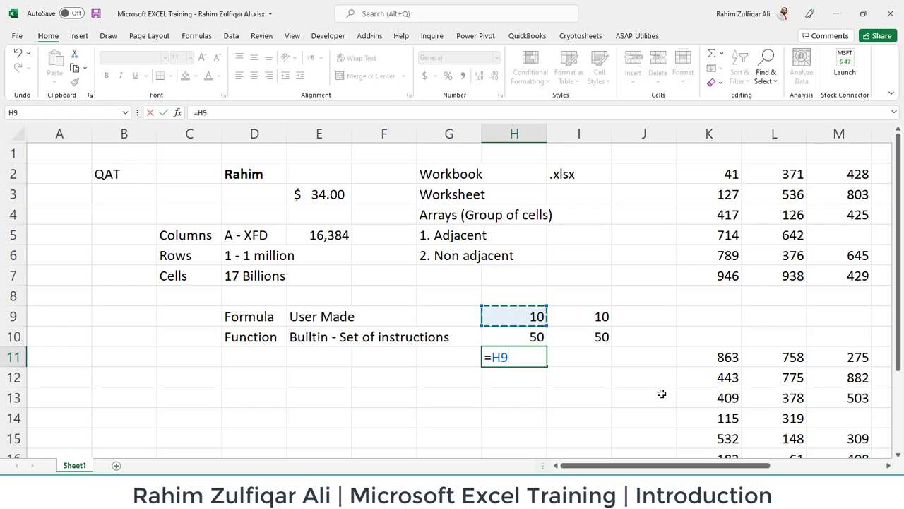
text(+)
key(Up)
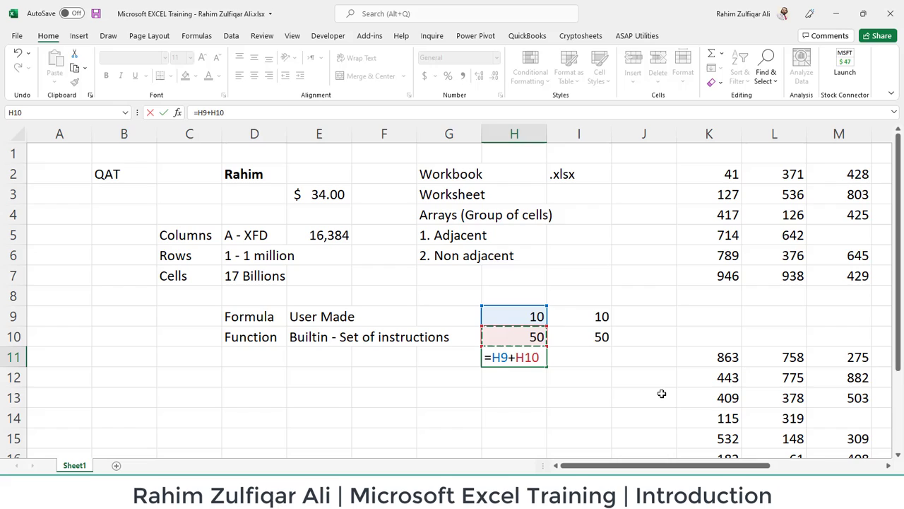
key(Return)
key(Up)
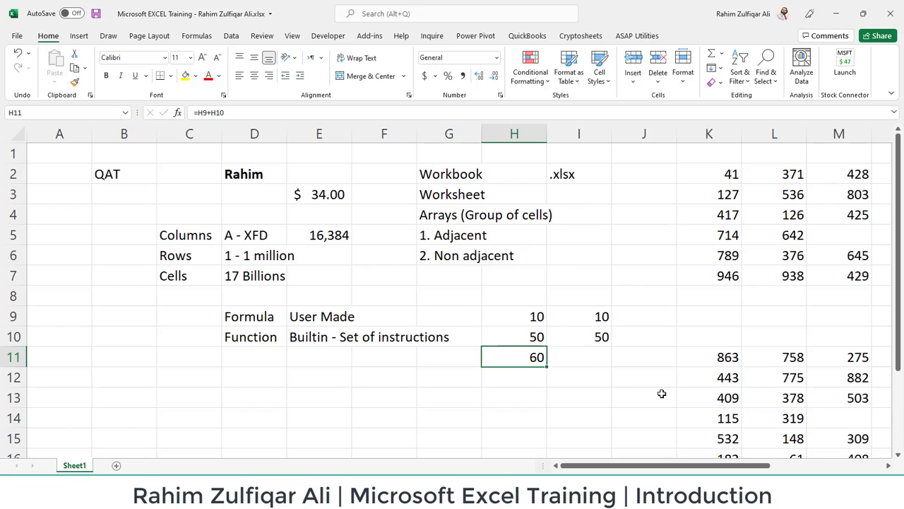
key(ctrl+b)
- Total the second pair in I11 with the built-in function =SUM(I9:I10) and make the result bold
key(Right)
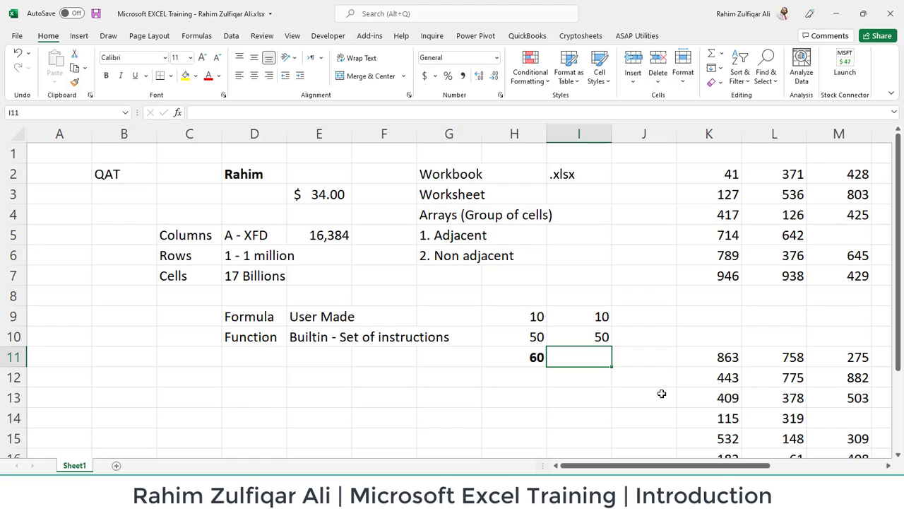
text(=sum)
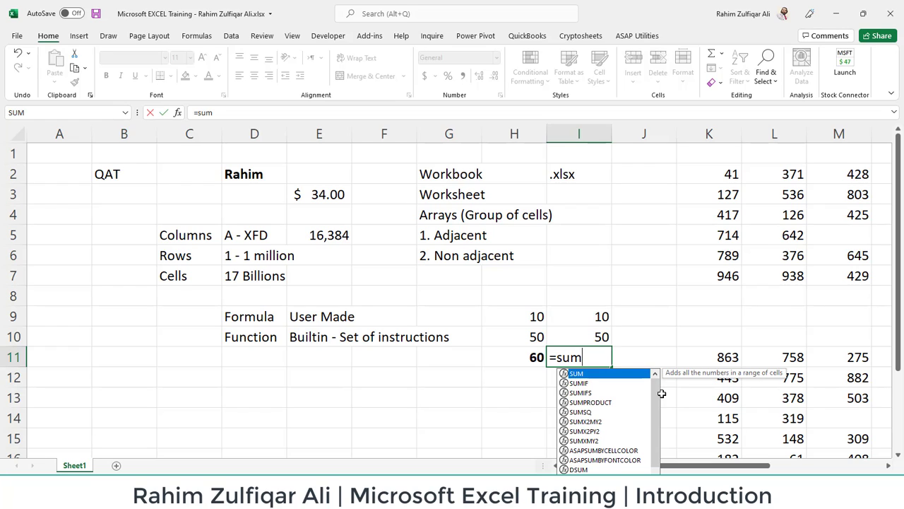
key(Tab)
key(Up)
key(shift+Up)
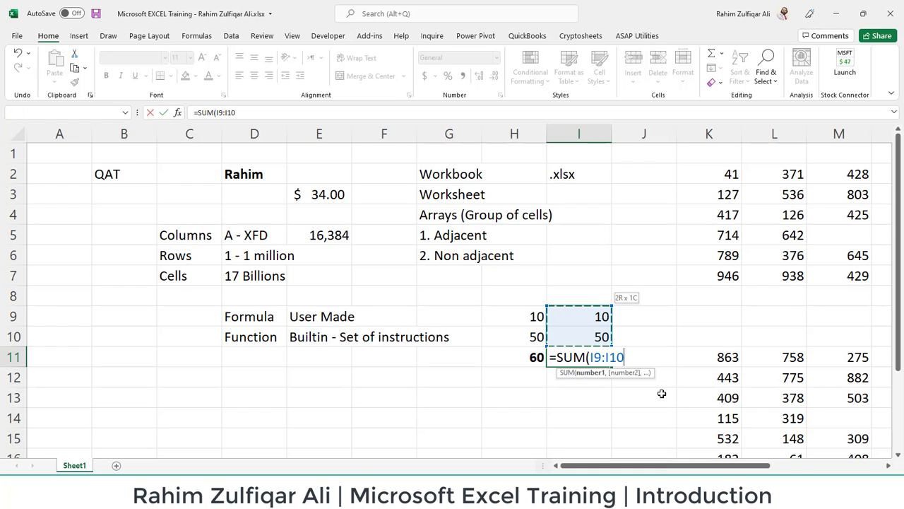
key(Return)
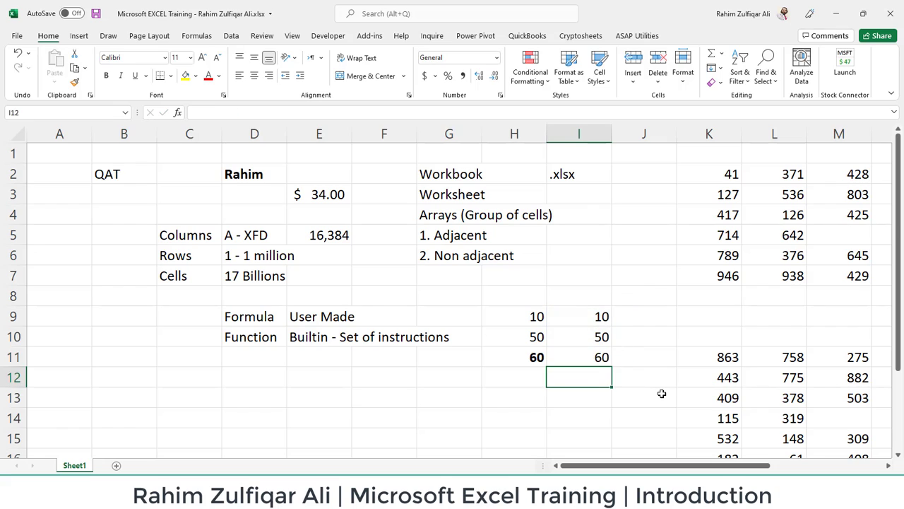
key(Up)
key(ctrl+b)
- Inspect the addition formula in H11 and the SUM function in I11 to compare their cell references
key(Up)
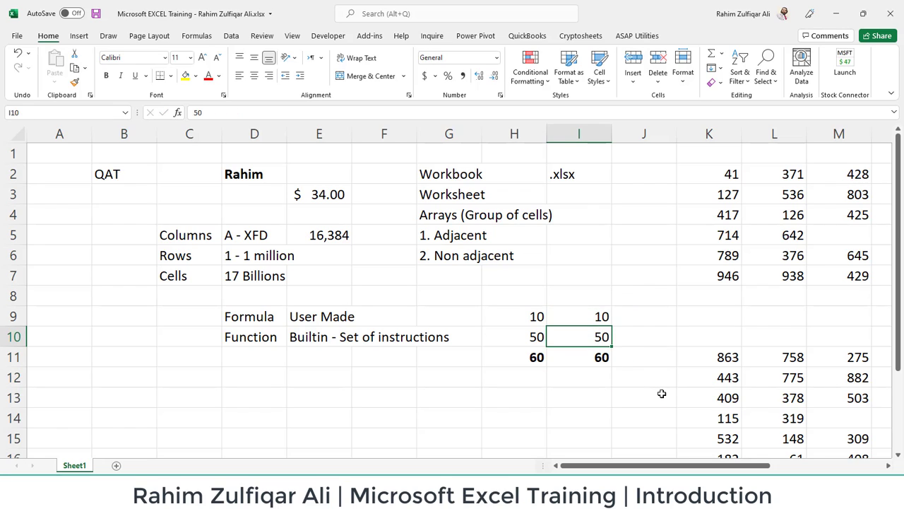
key(Left)
key(Down)
key(F2)
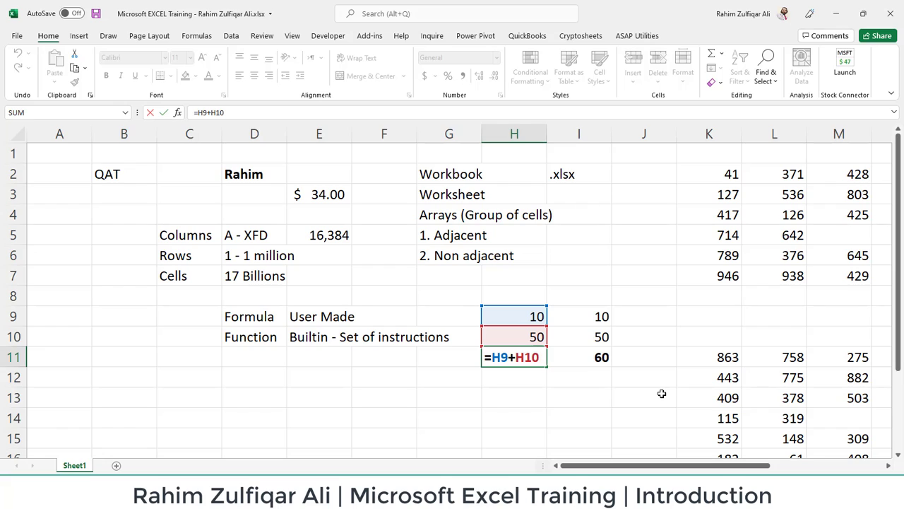
key(Return)
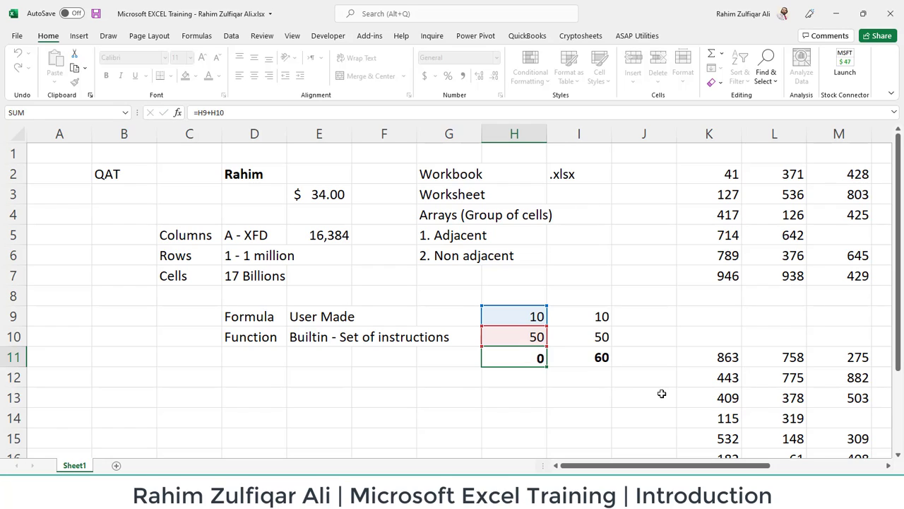
key(Up)
key(Right)
key(F2)
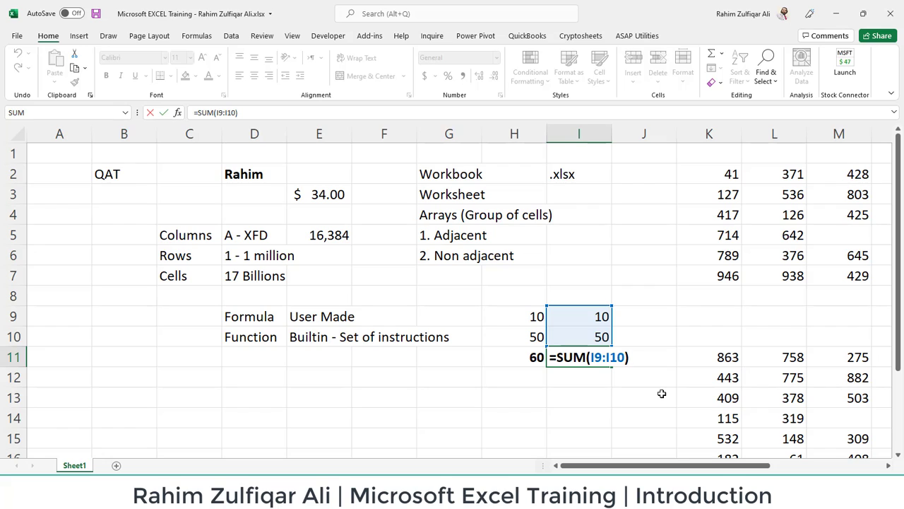
key(Return)
key(Left)
key(Up)
key(Up)
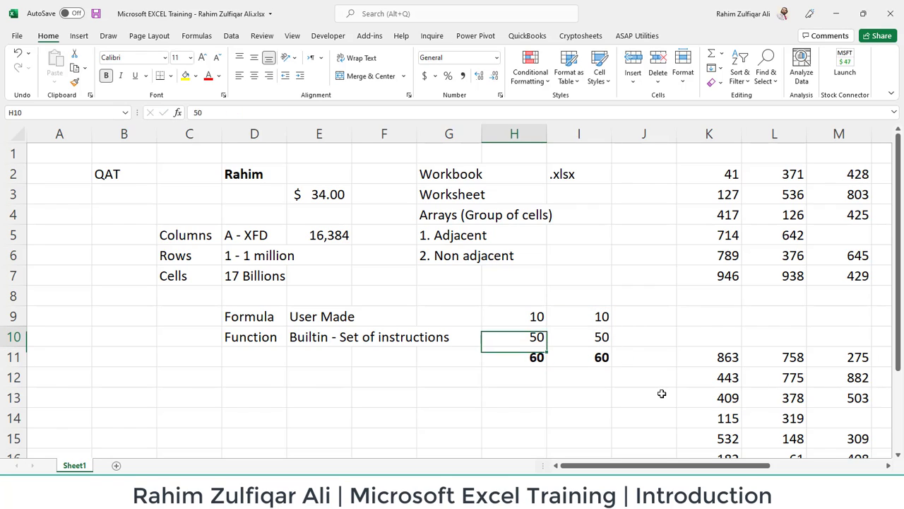
key(Left)
key(Left)
key(Left)
key(Left)
key(Up)
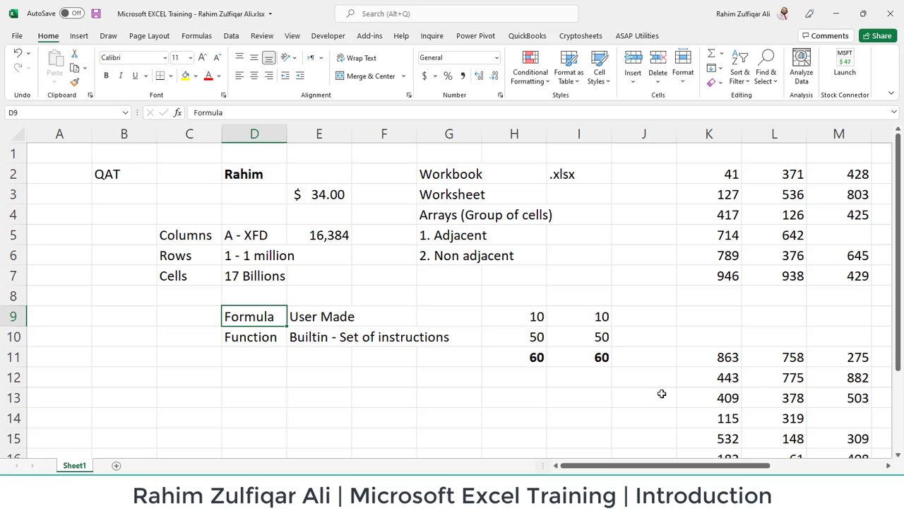
key(Left)
key(Left)
key(Left)
key(Right)
key(Right)
key(Down)
key(Down)
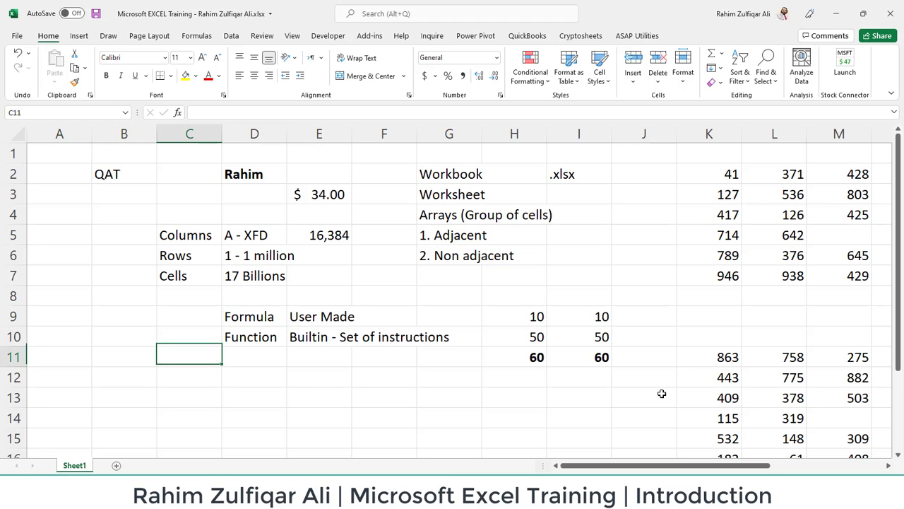
key(Down)
key(Down)
key(Down)
key(Down)
key(Down)
key(Down)
- Enter the heading "Relative & Absolute" in D12, below the formula and function notes
key(Right)
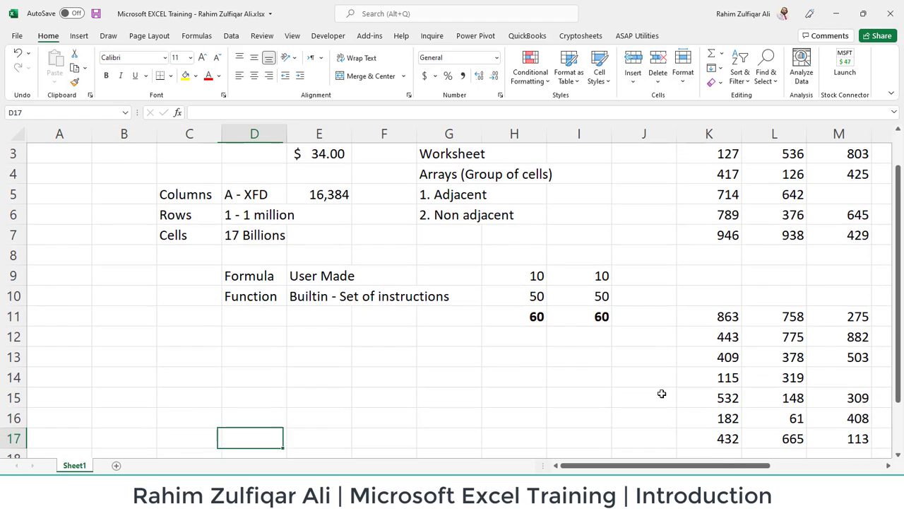
key(Up)
key(Up)
key(Up)
key(Up)
key(Up)
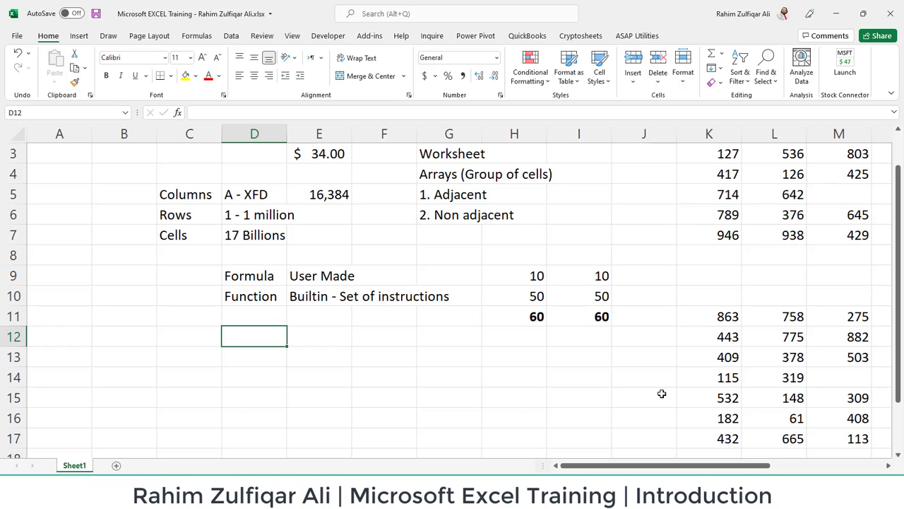
text(Relati)
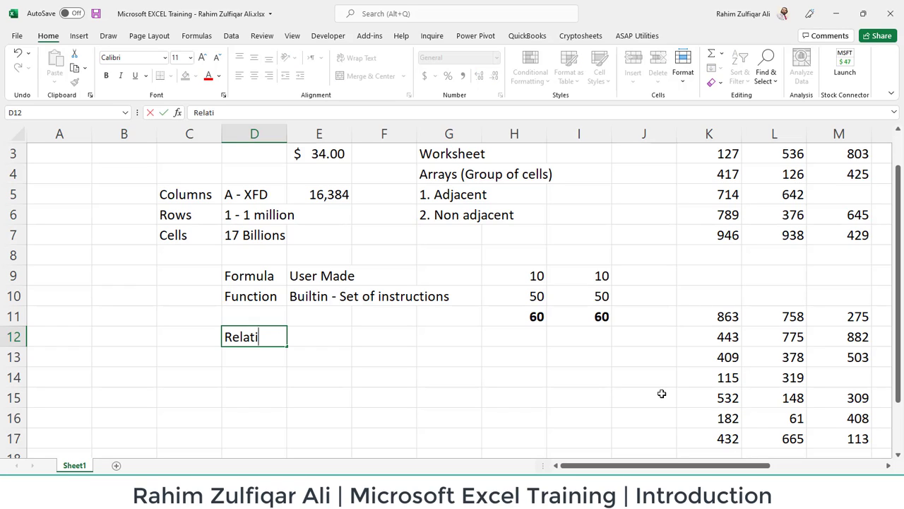
text(ve & Ab)
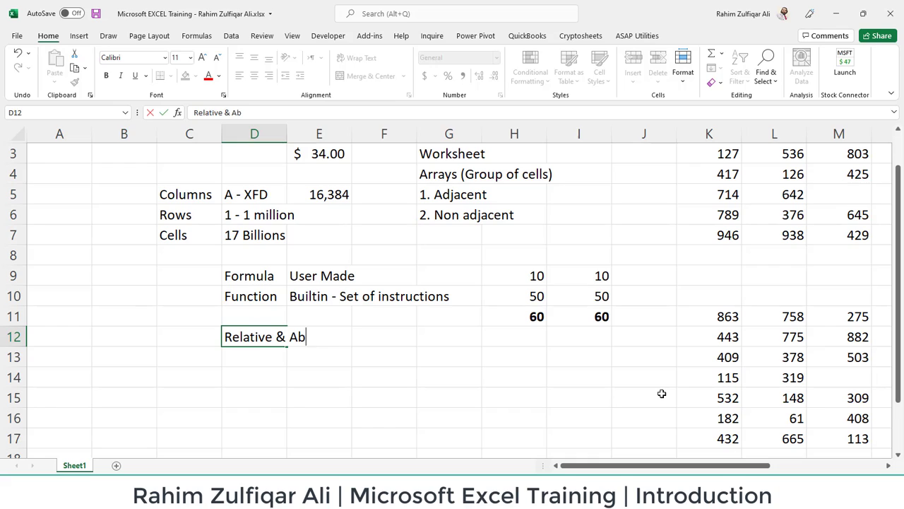
text(solute)
key(Return)
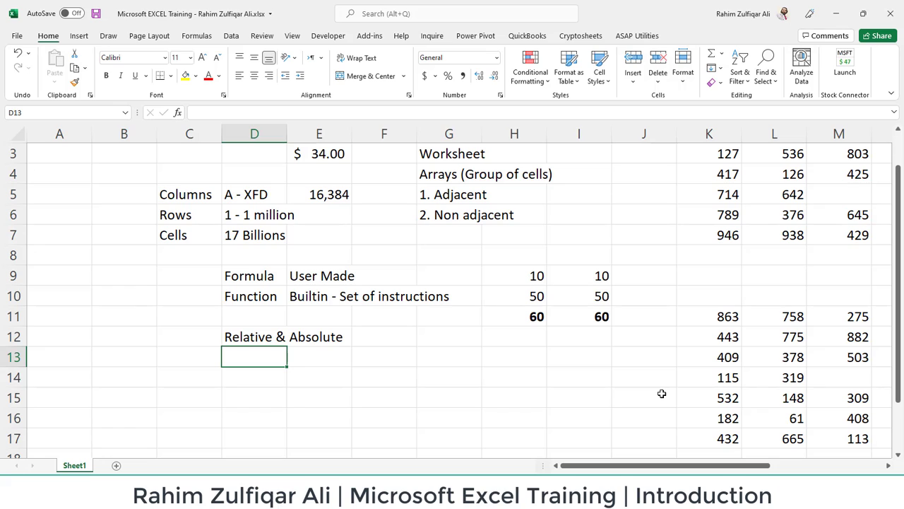
key(Up)
key(Up)
key(Up)
key(Up)
key(Up)
key(Up)
key(Up)
key(Up)
key(Up)
key(Up)
key(Up)
key(Up)
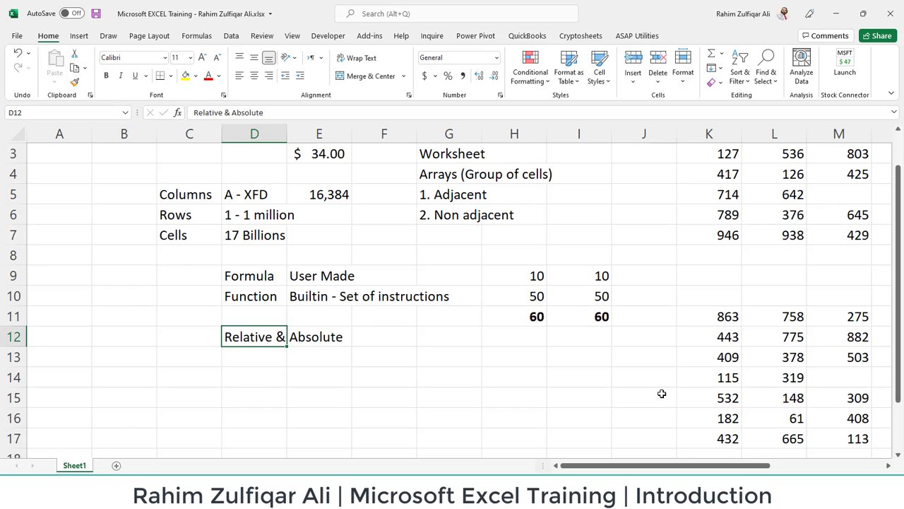
key(Right)
key(Right)
key(Right)
key(Right)
key(Right)
key(Right)
key(Right)
key(Right)
key(Right)
key(Right)
key(Right)
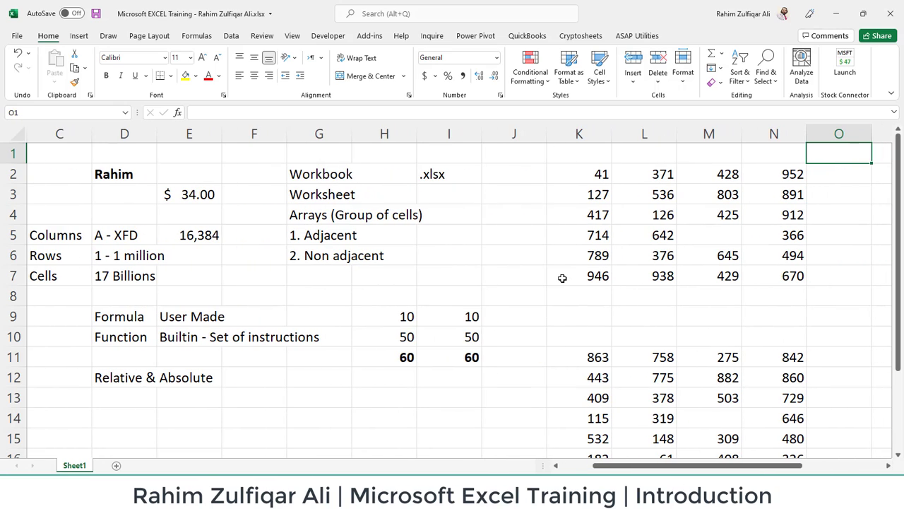
- Review the number format categories in the Format Cells settings for G13 without changing the cell
click(311, 392)
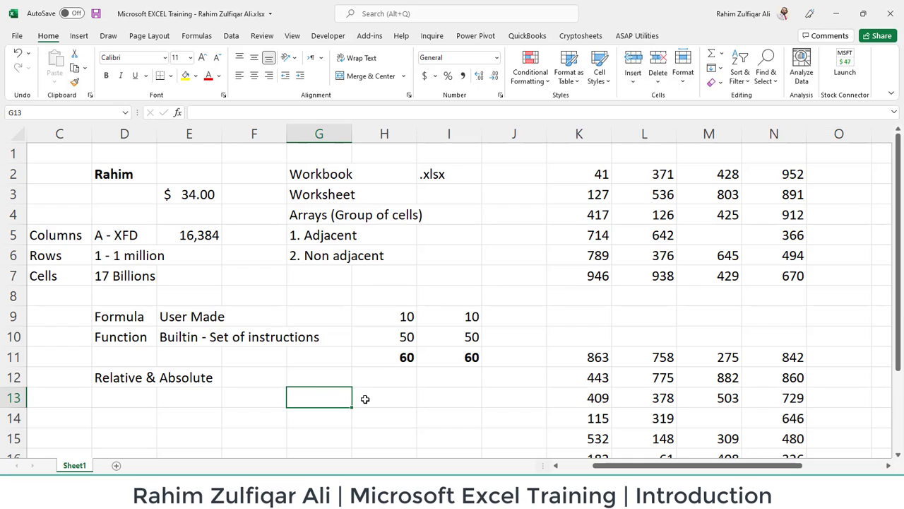
right_click(319, 400)
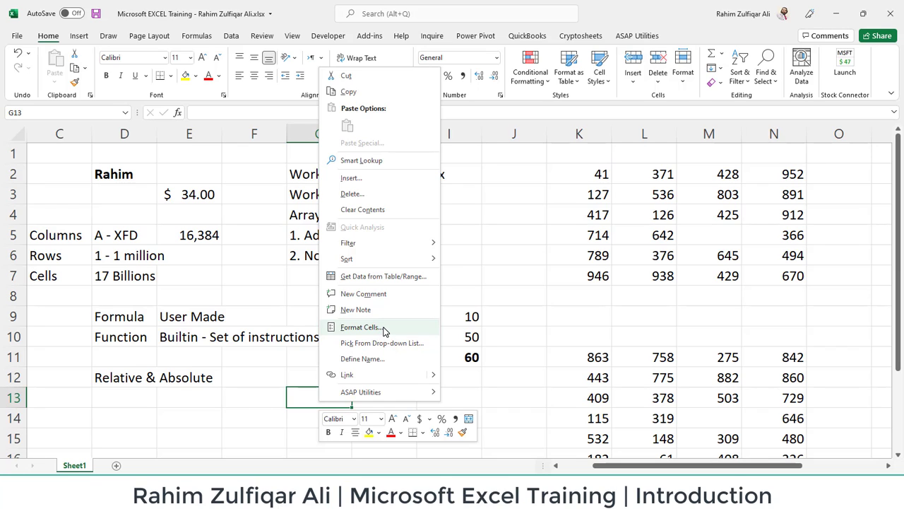
click(383, 330)
click(256, 210)
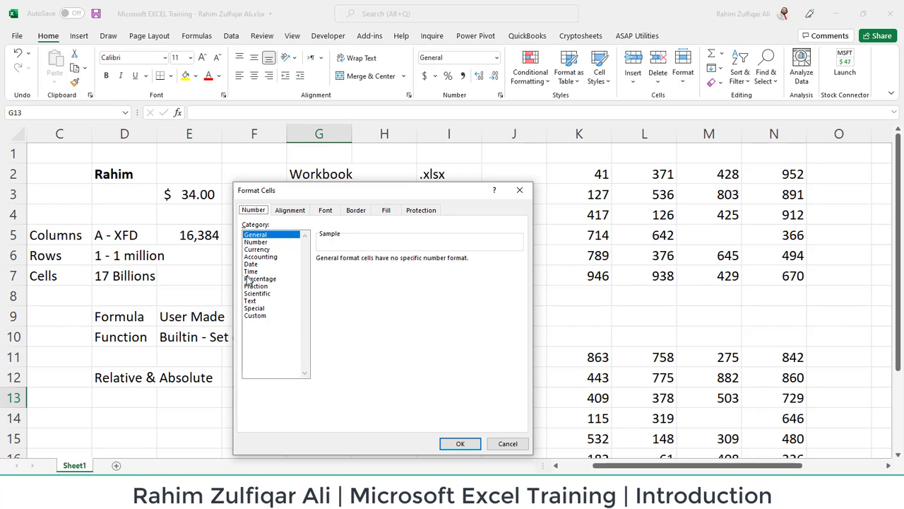
click(506, 443)
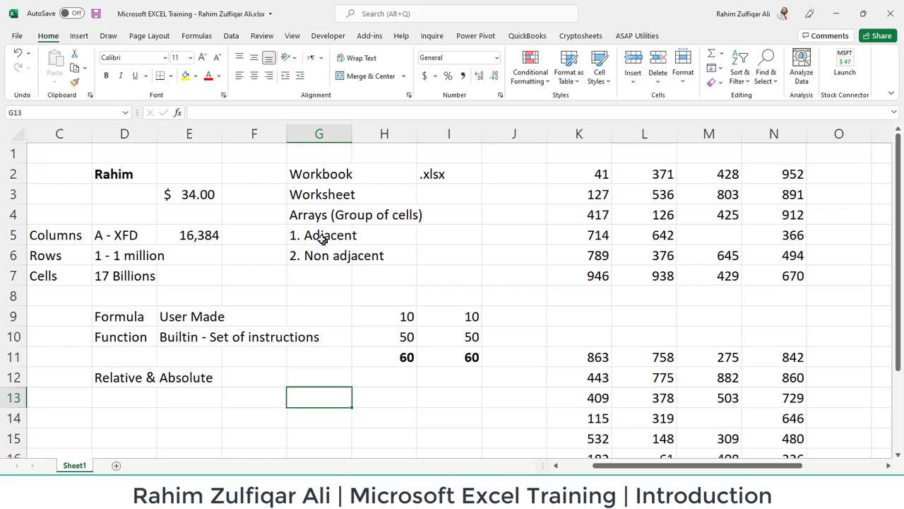
- Browse the function library categories, including Logical, Financial, and the additional Cube, Information, Compatibility and Web functions
click(510, 235)
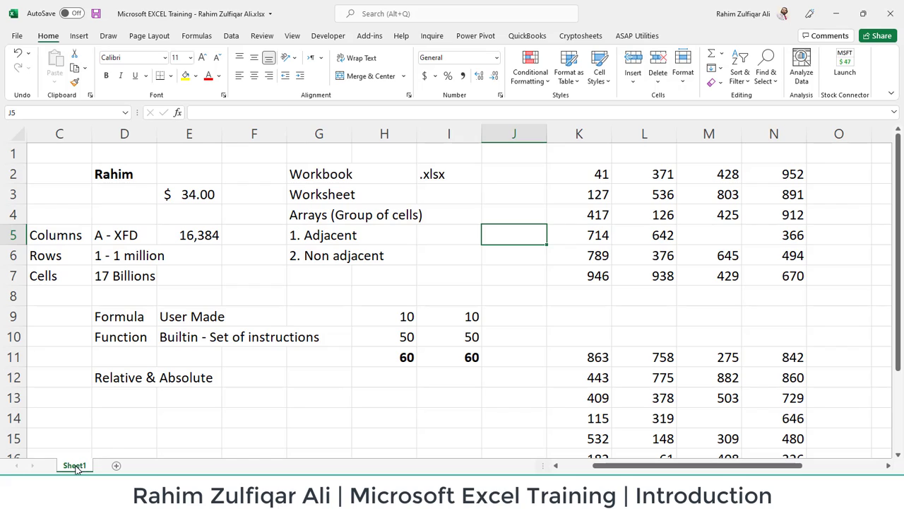
click(198, 36)
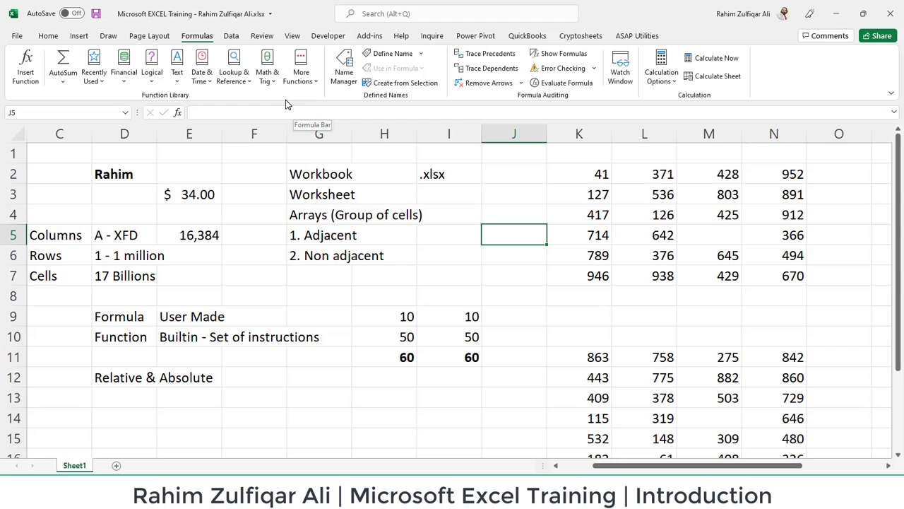
click(274, 82)
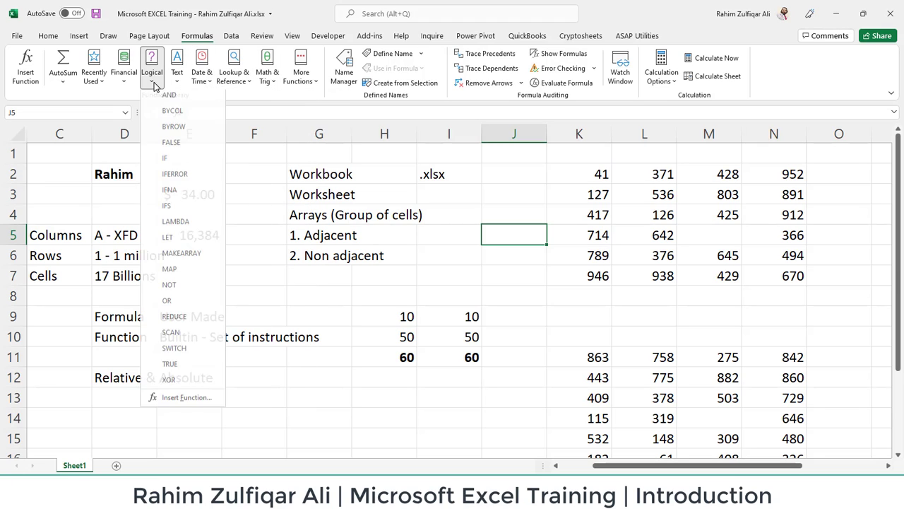
mouse_move(104, 81)
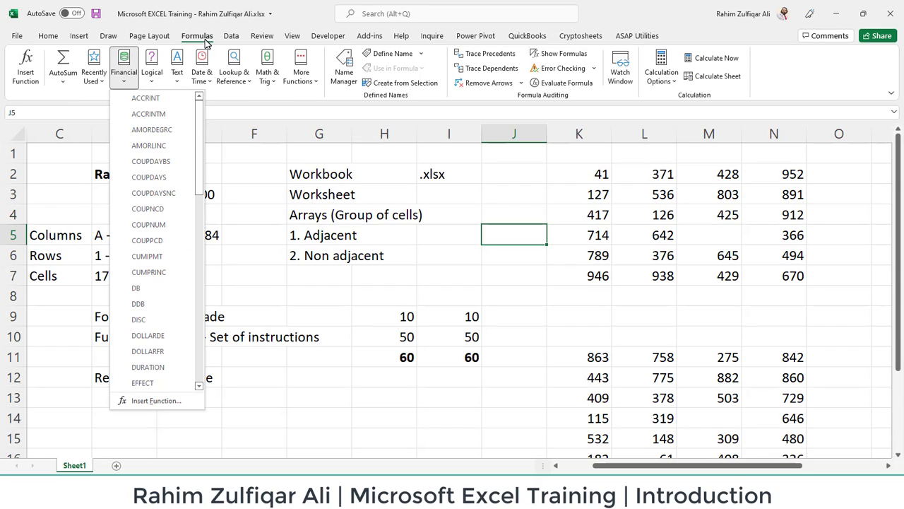
click(488, 251)
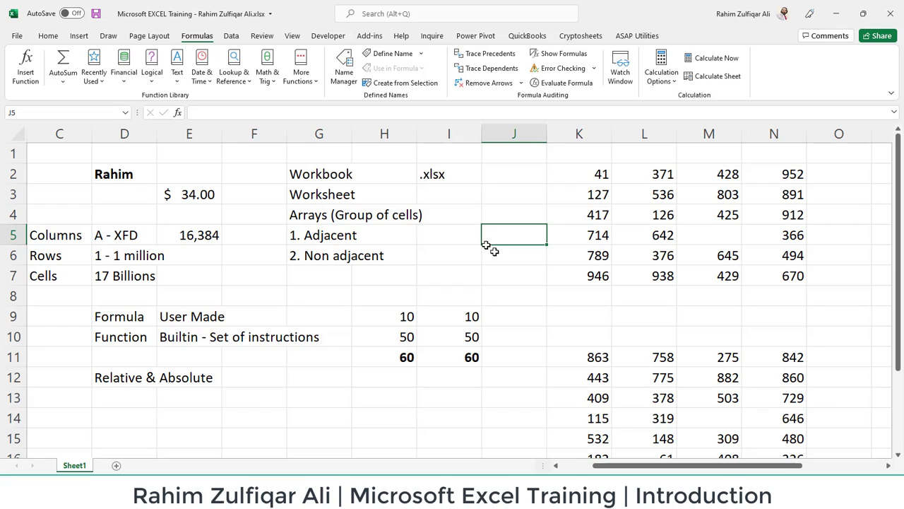
click(301, 71)
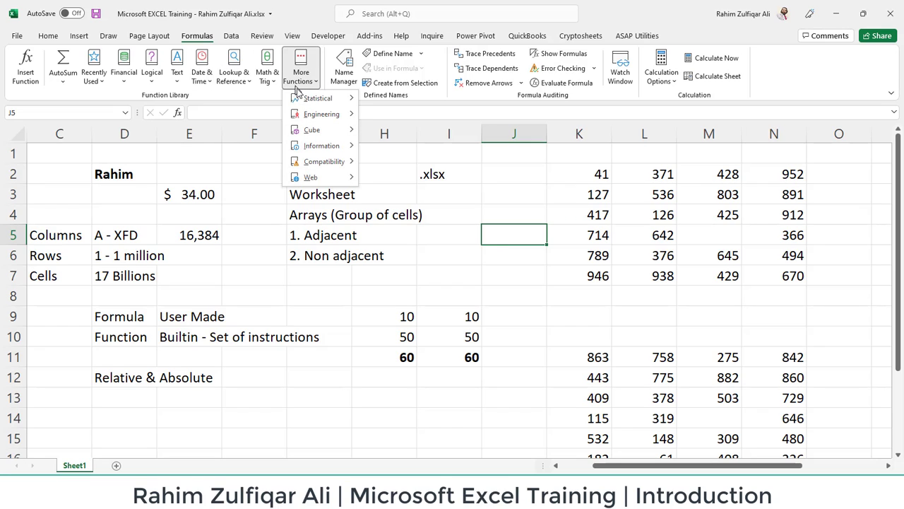
mouse_move(319, 117)
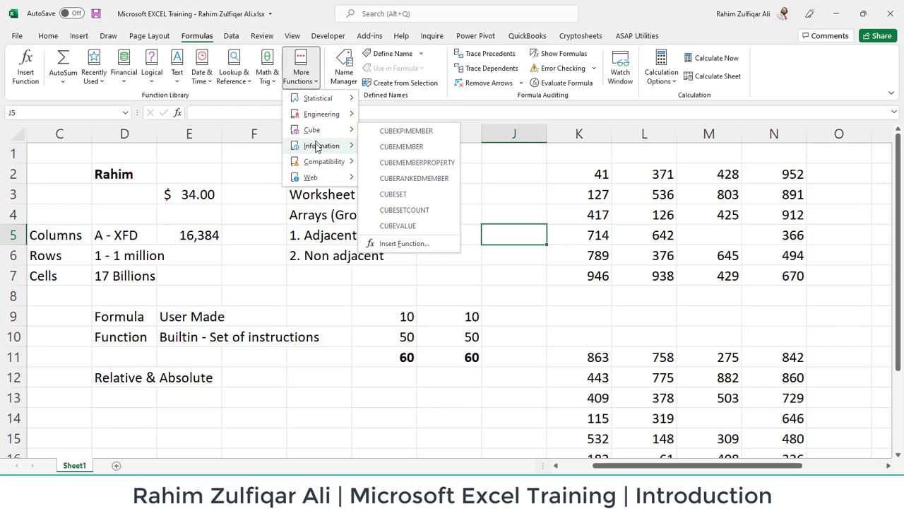
mouse_move(322, 146)
mouse_move(322, 164)
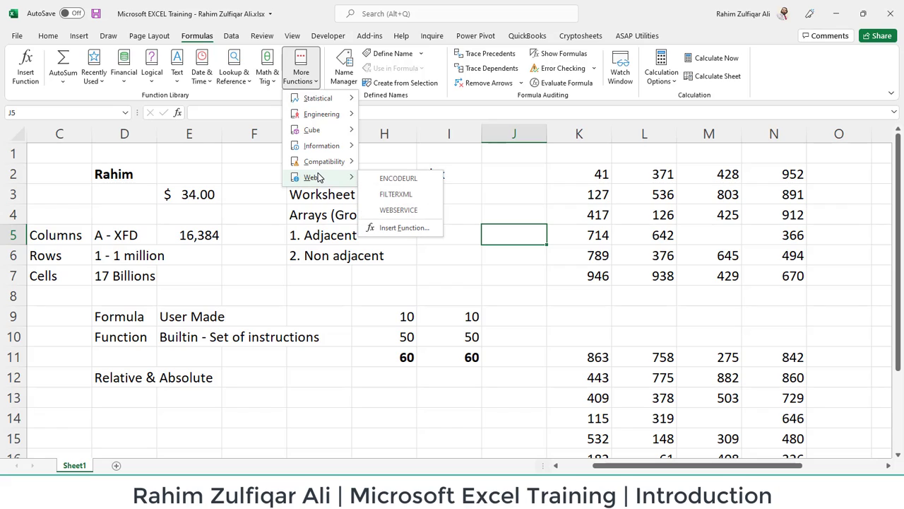
click(265, 177)
click(258, 176)
click(459, 236)
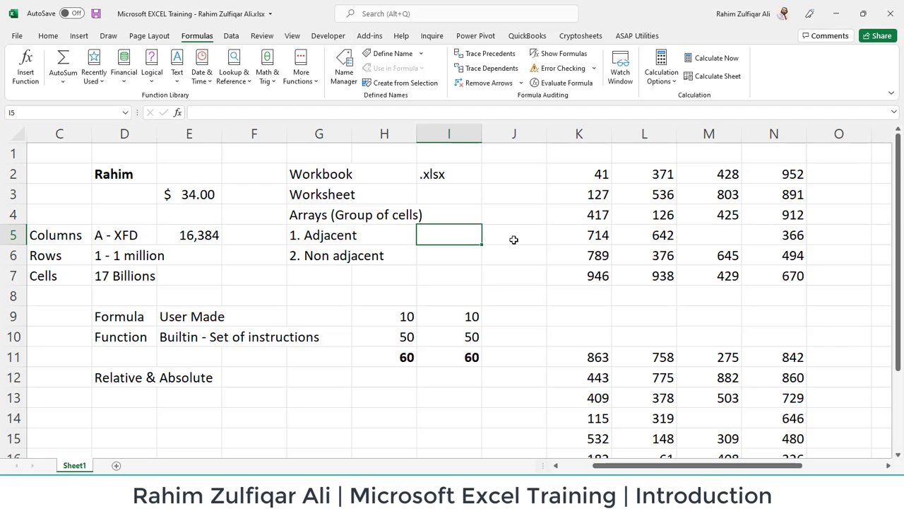
click(260, 38)
click(235, 38)
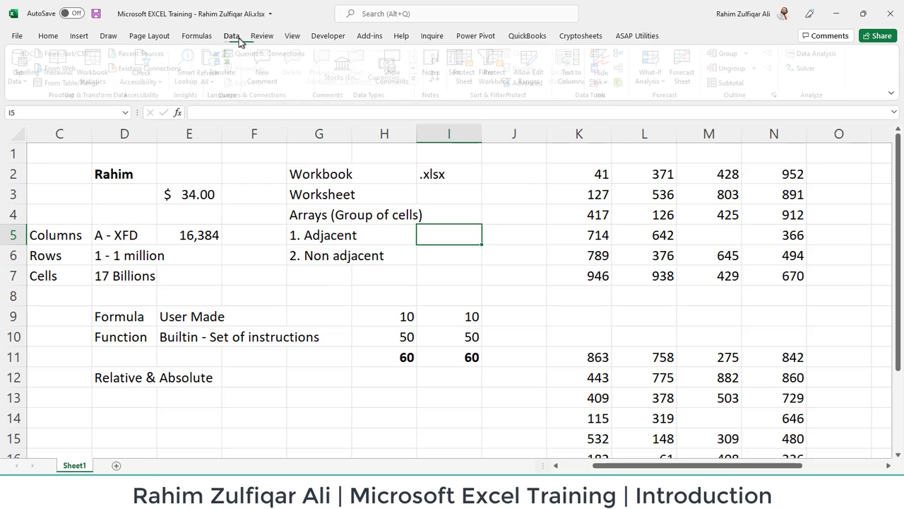
click(81, 39)
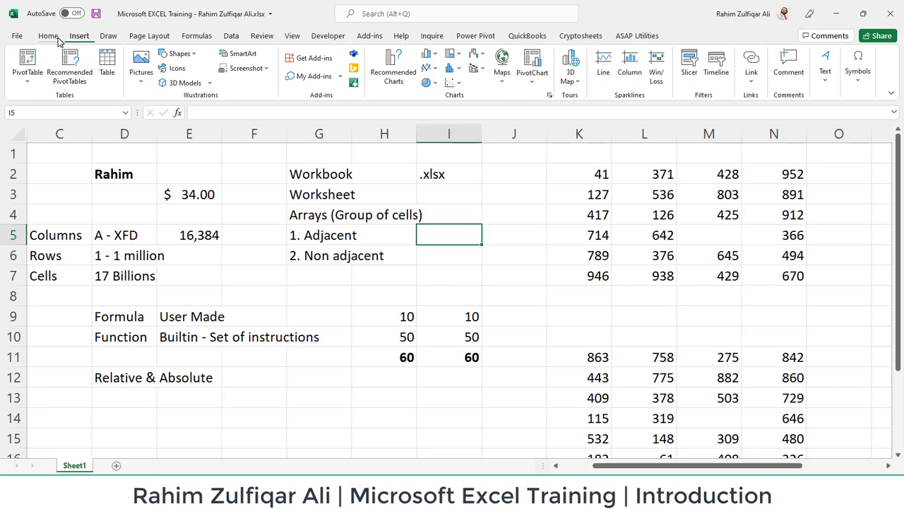
click(59, 40)
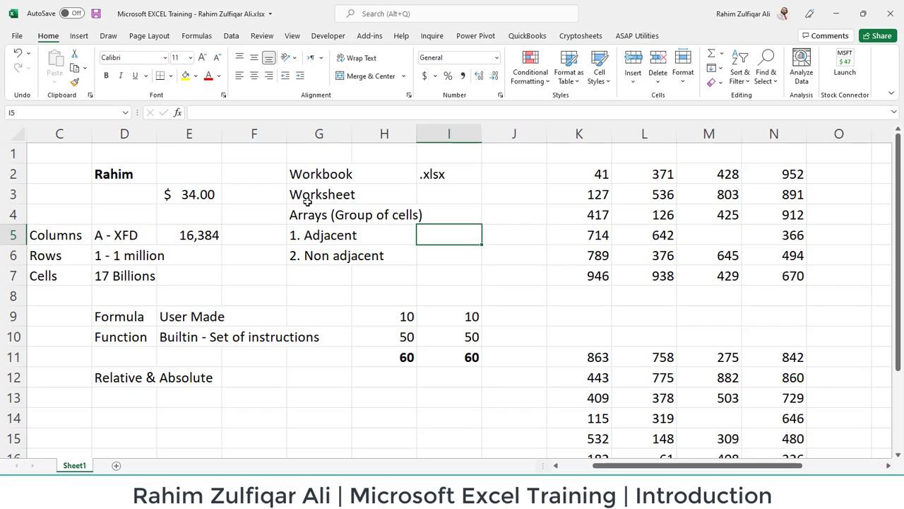
key(Left)
key(Left)
key(Left)
key(Left)
key(Left)
key(Left)
key(Left)
key(Left)
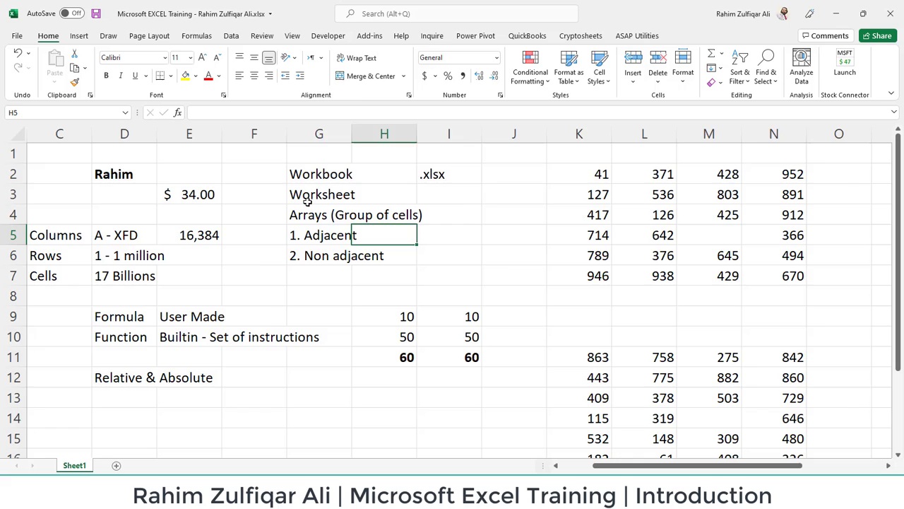
key(Right)
key(Right)
key(Right)
key(Right)
key(Up)
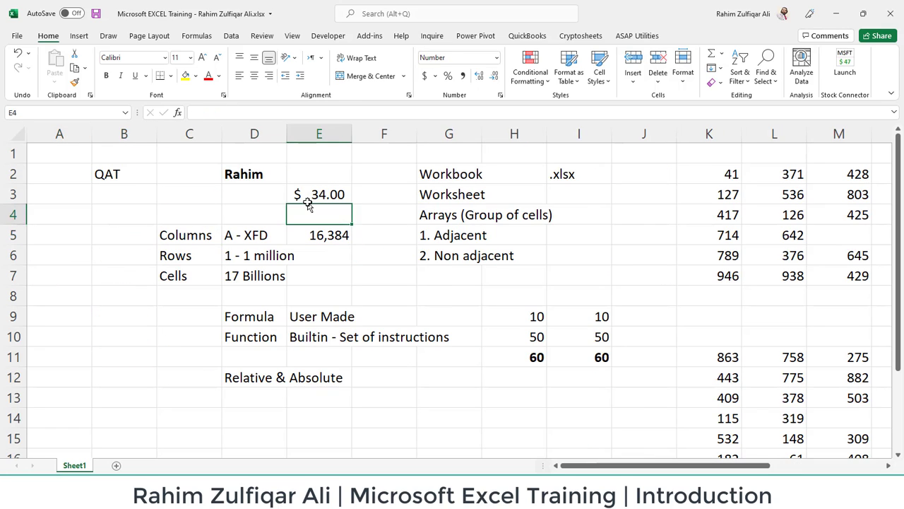
key(Up)
key(Up)
key(Right)
key(Right)
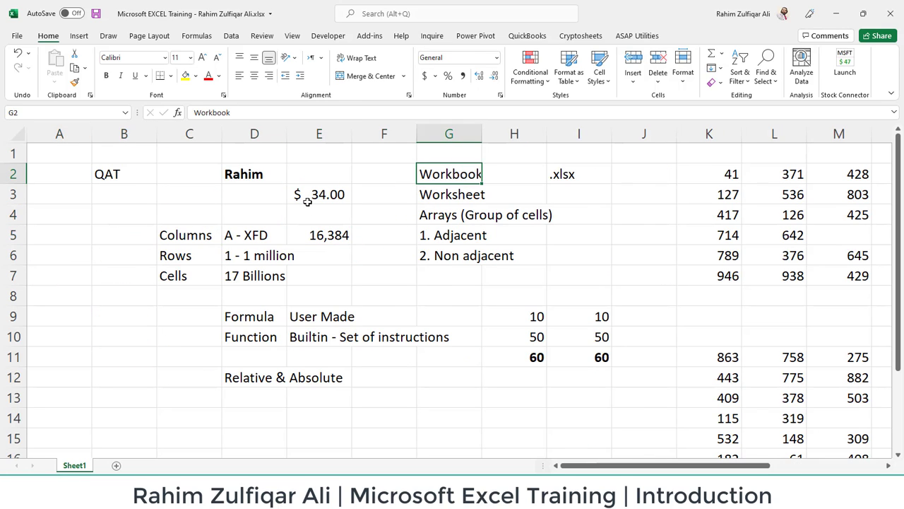